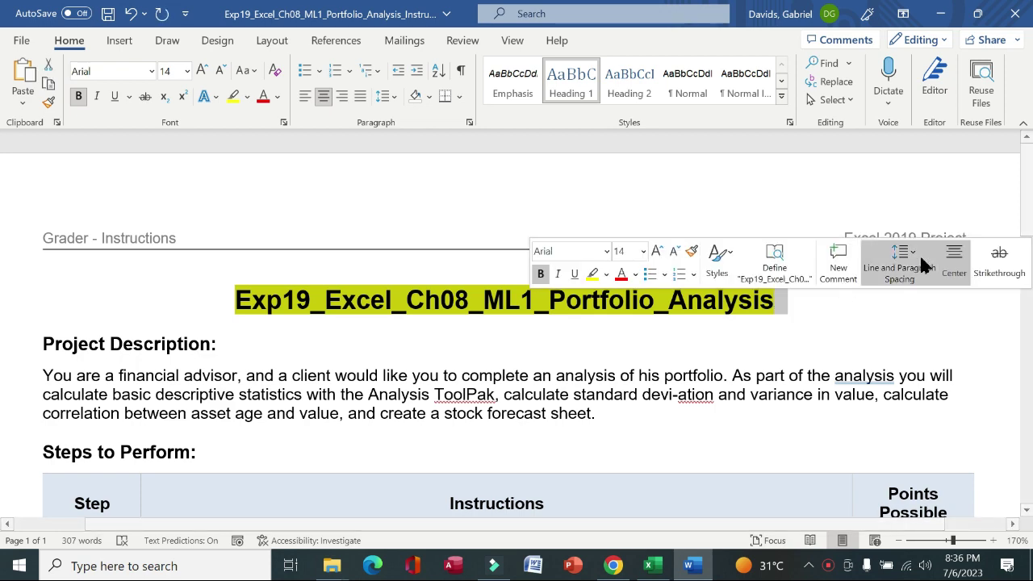
Step: Highlight the step 1 instruction text in yellow in the instructions table and read it through
scroll(1030, 234, down, 3)
scroll(2, 242, down, 2)
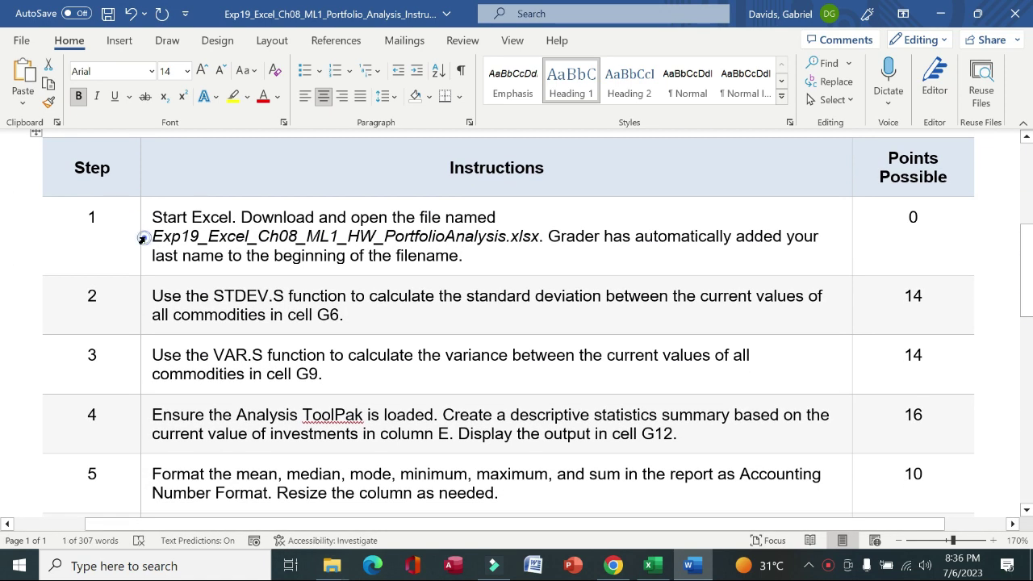
click(141, 238)
click(207, 210)
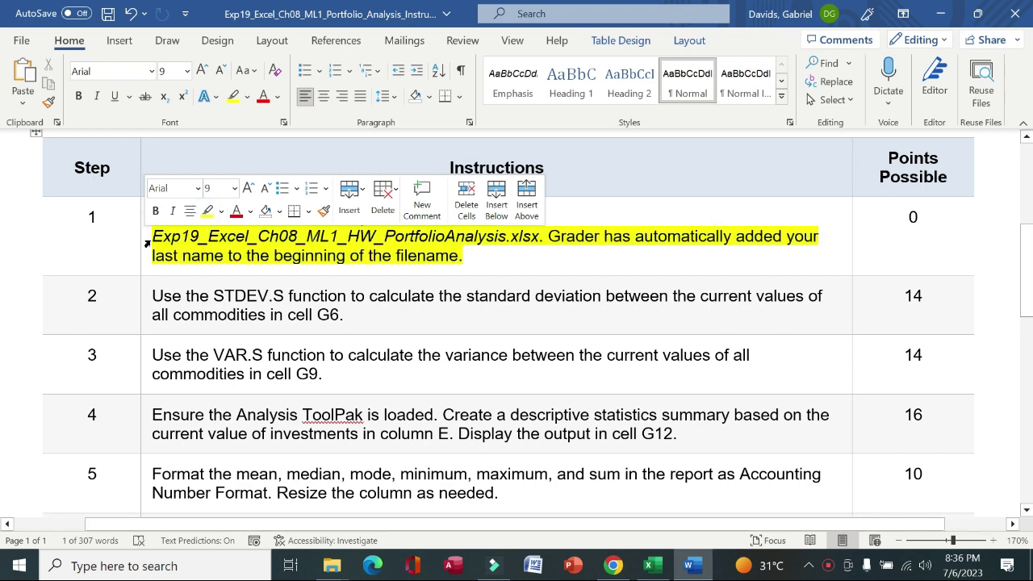
drag(152, 235, 489, 250)
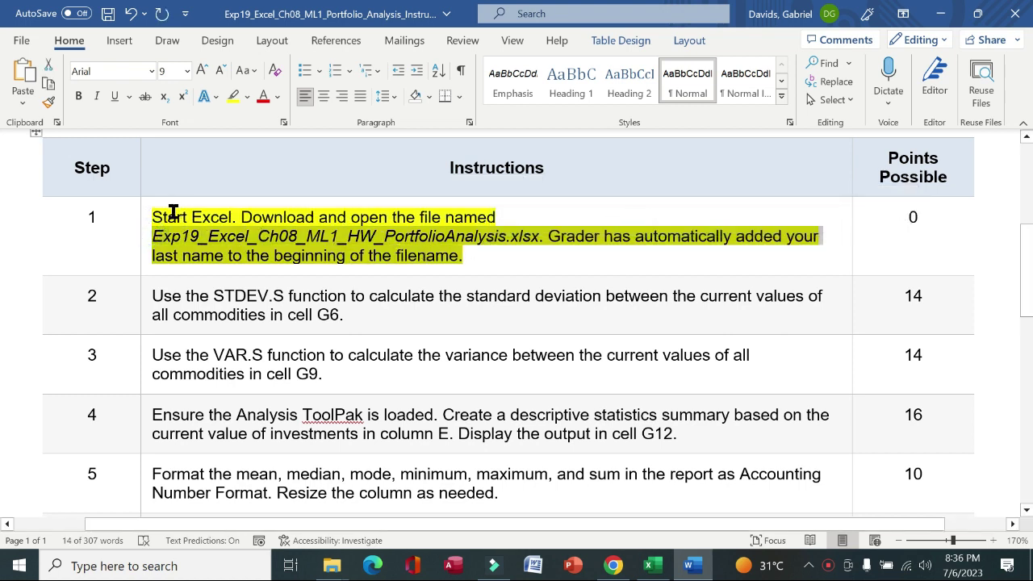
drag(154, 213, 475, 269)
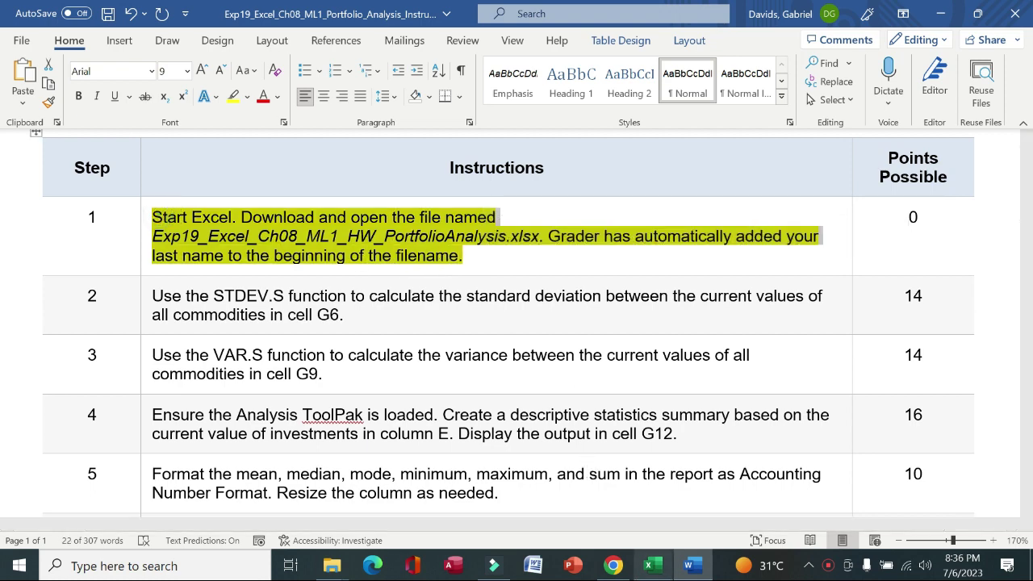
Step: Switch to the Excel workbook and look over the data on the Portfolio and Trend worksheets
click(648, 565)
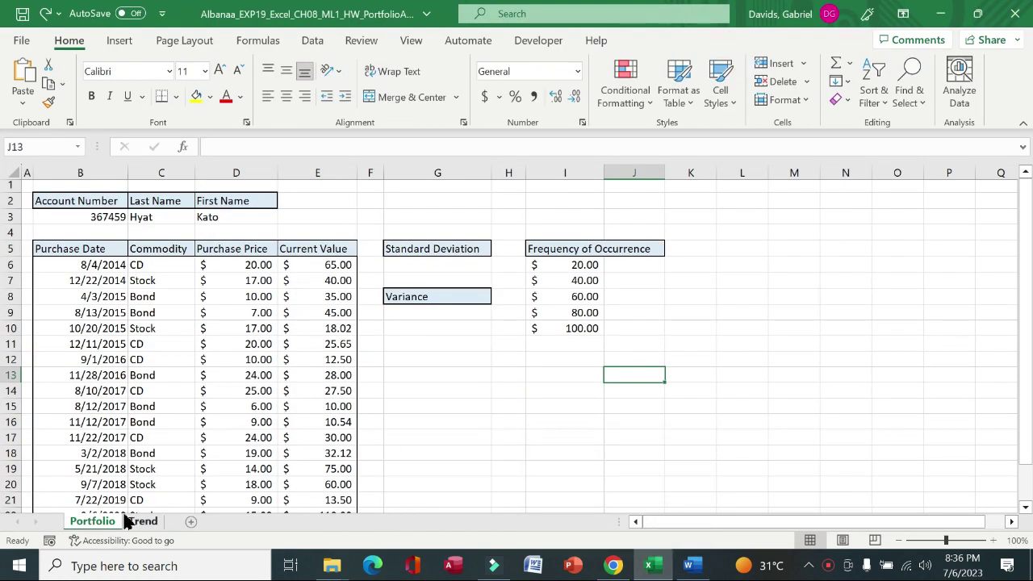
drag(1021, 299, 1021, 331)
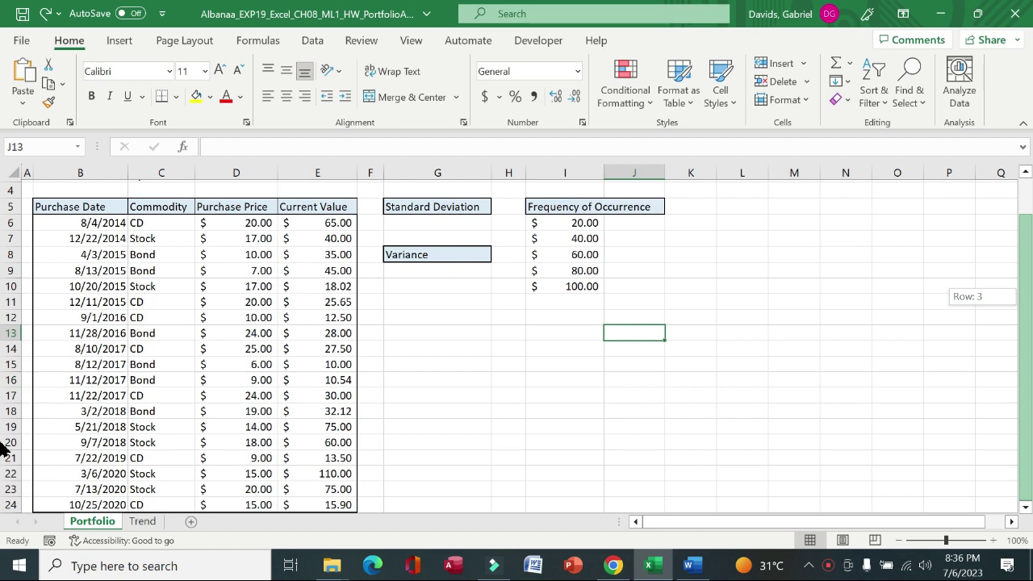
drag(2, 355, 64, 452)
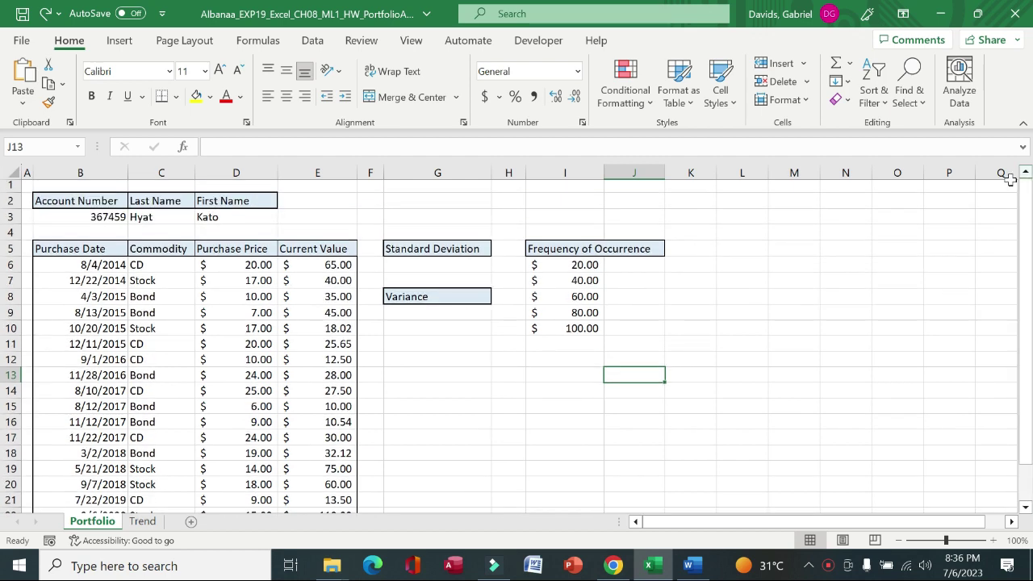
click(143, 522)
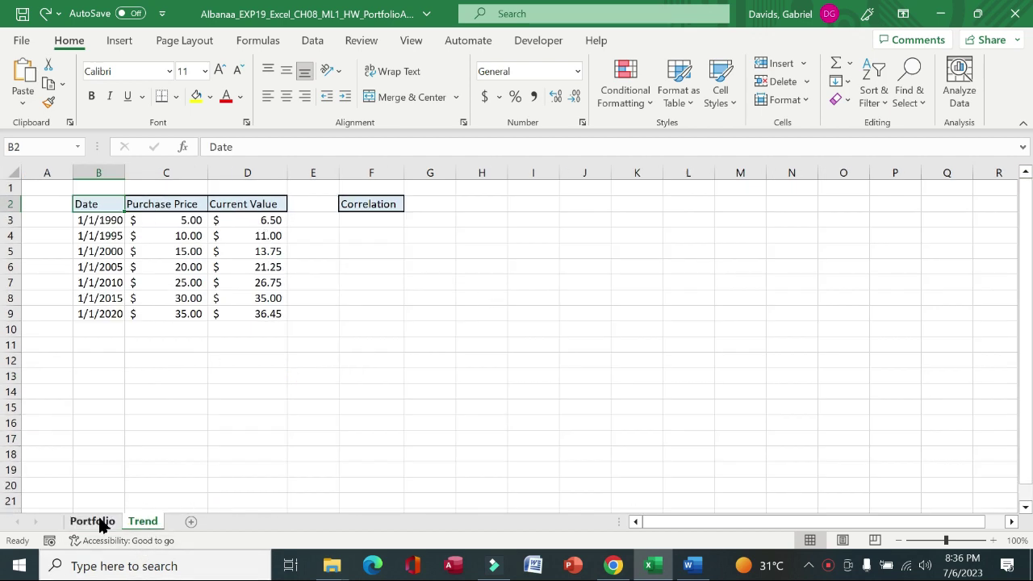
click(99, 523)
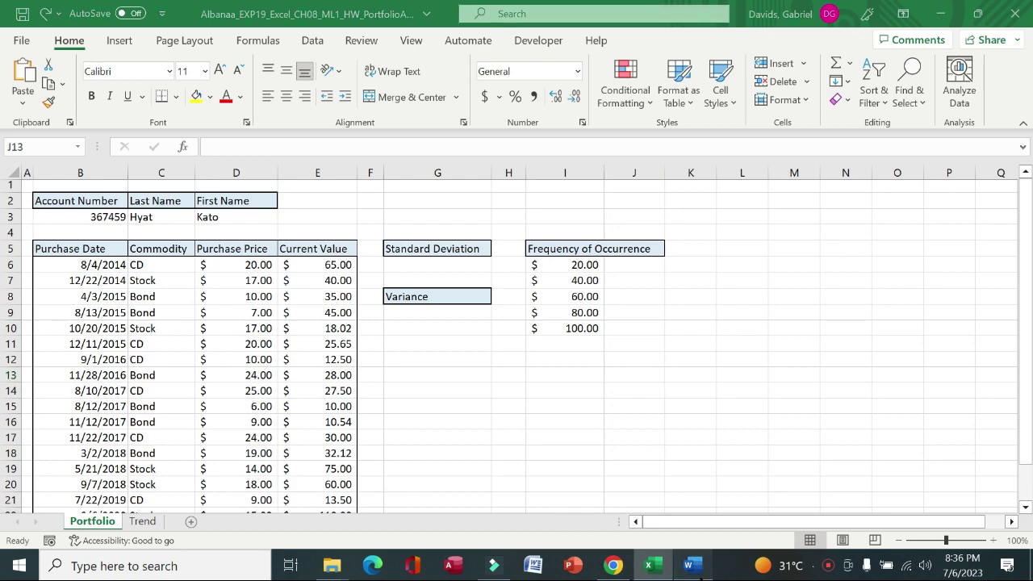
Step: Switch to the Word instructions and move the yellow highlight from the step 1 instruction to the step 2 instruction
click(694, 572)
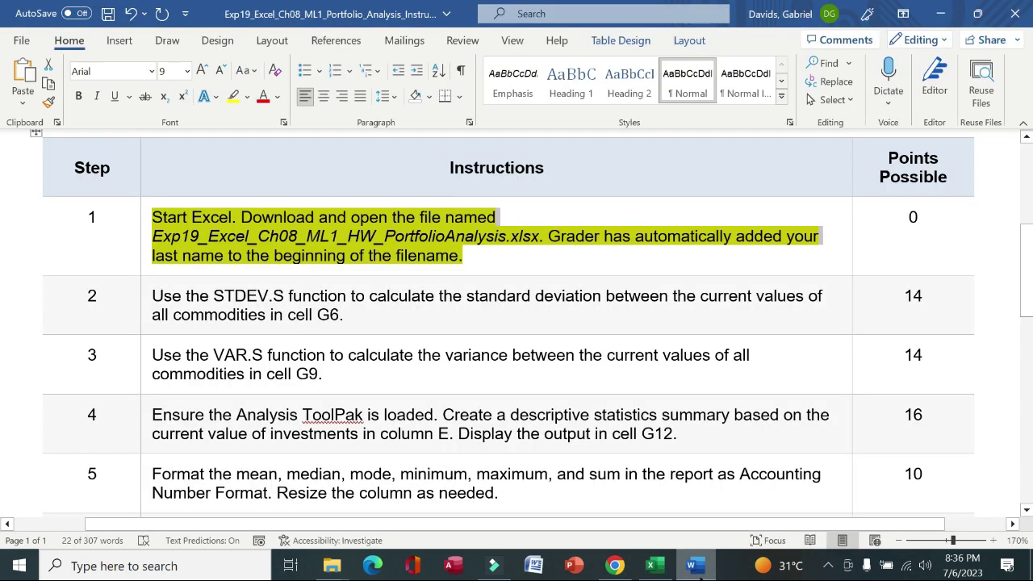
click(142, 244)
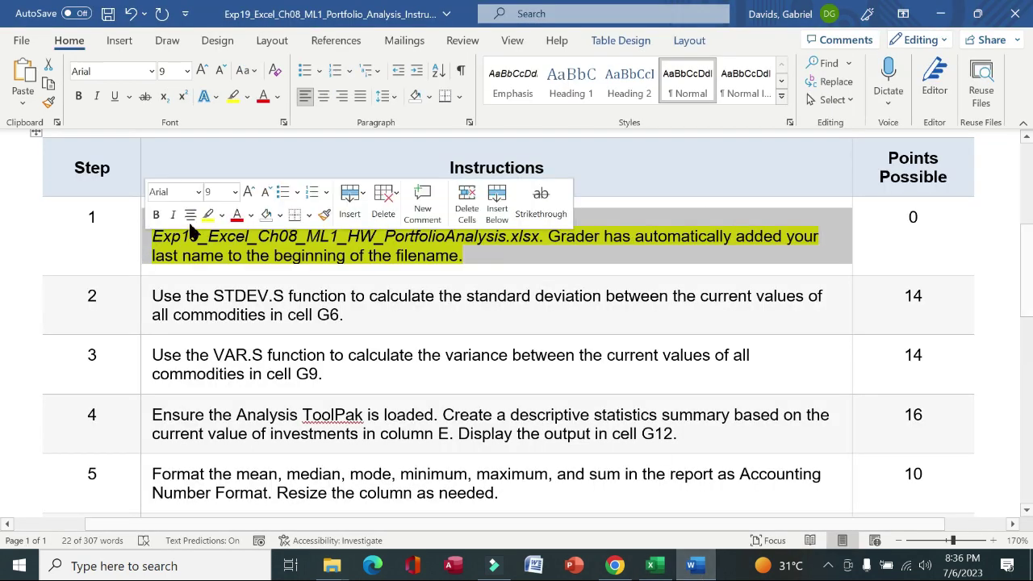
click(207, 214)
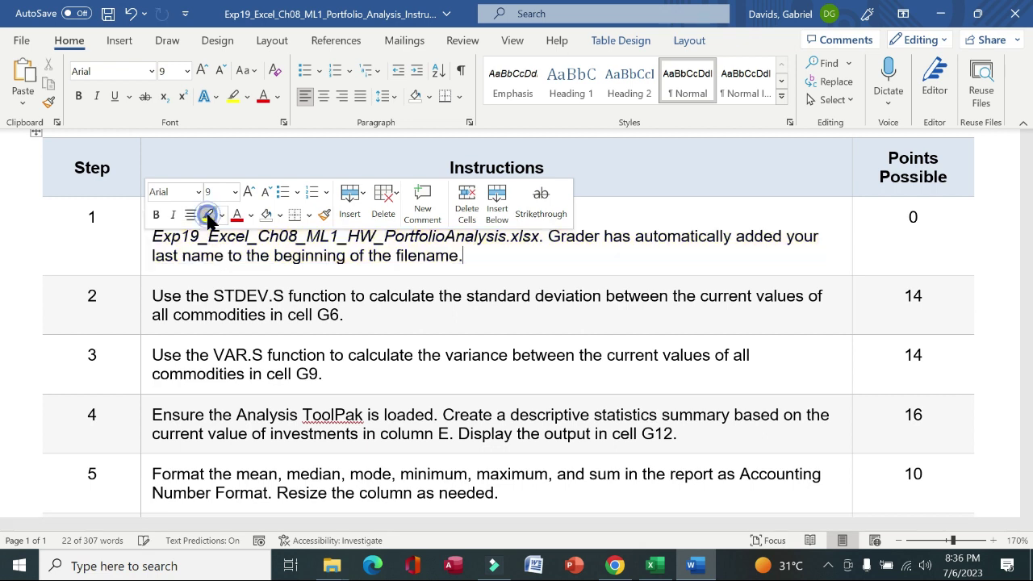
click(144, 303)
click(208, 274)
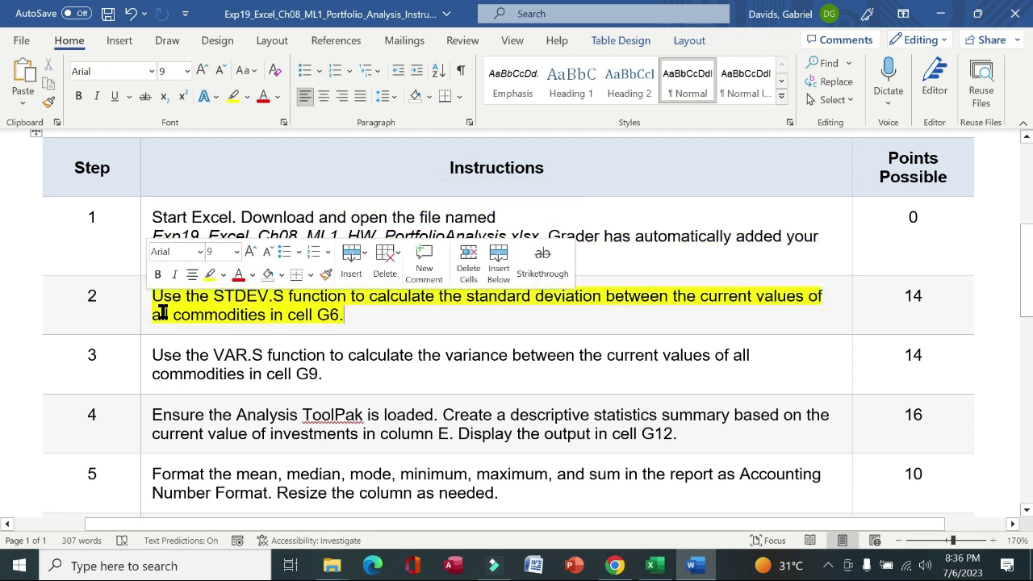
mouse_move(155, 300)
mouse_down()
mouse_move(447, 310)
mouse_move(559, 293)
mouse_move(809, 293)
mouse_move(157, 296)
mouse_move(346, 307)
mouse_up()
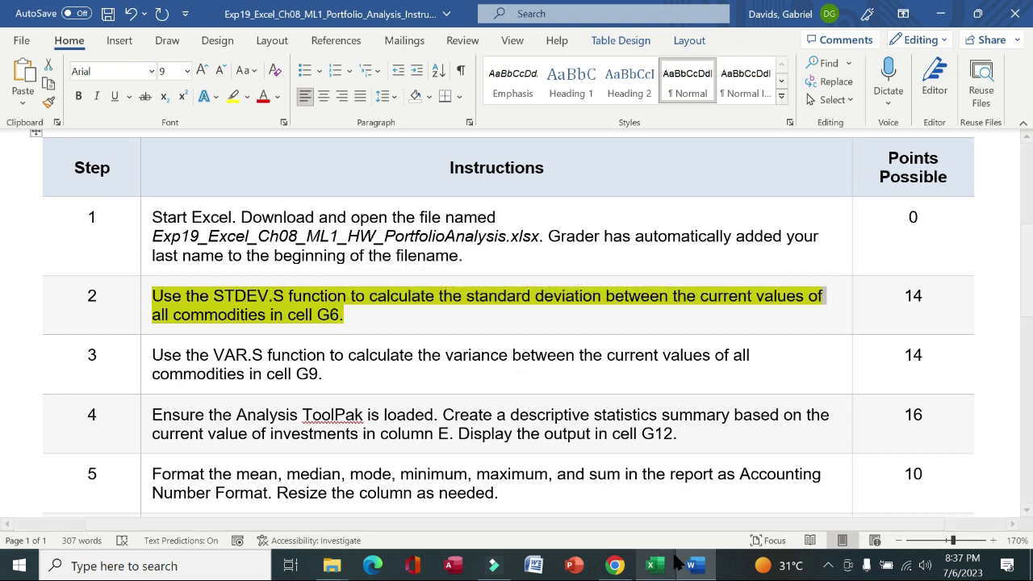
Step: In the Excel Portfolio sheet, calculate the standard deviation of the current values E6:E24 in cell G6 with STDEV.S
click(652, 567)
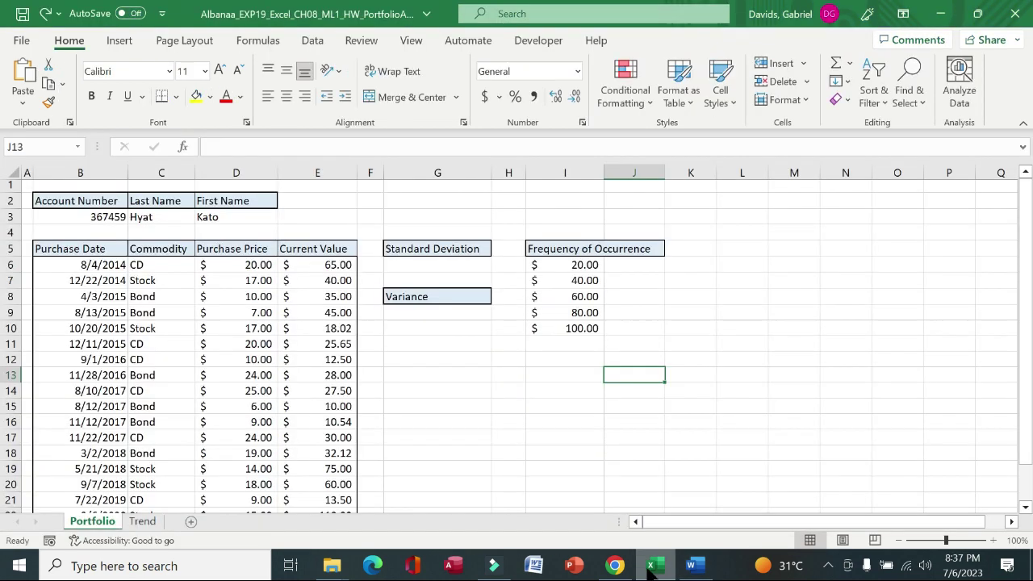
click(455, 265)
text(=)
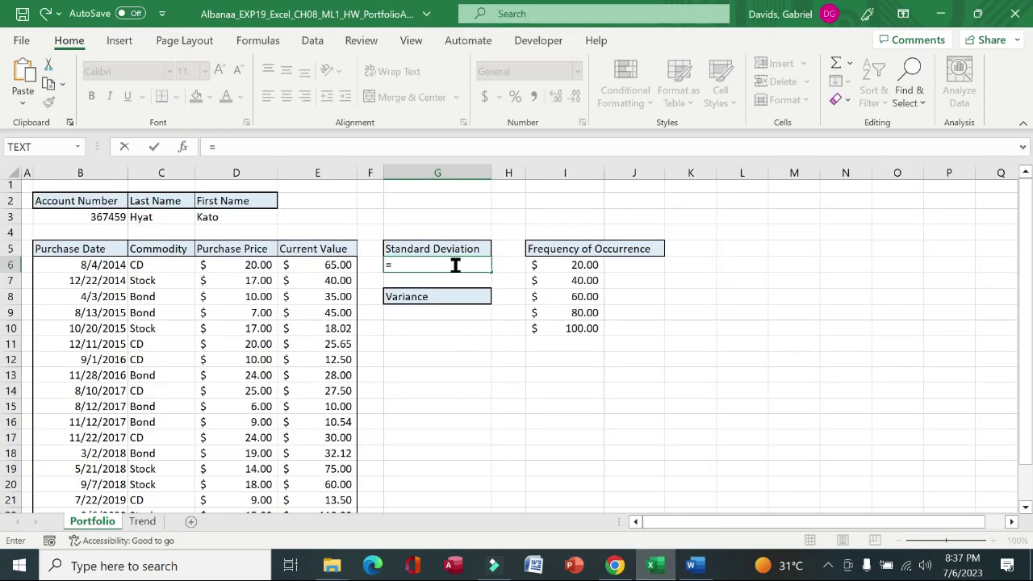
text(std)
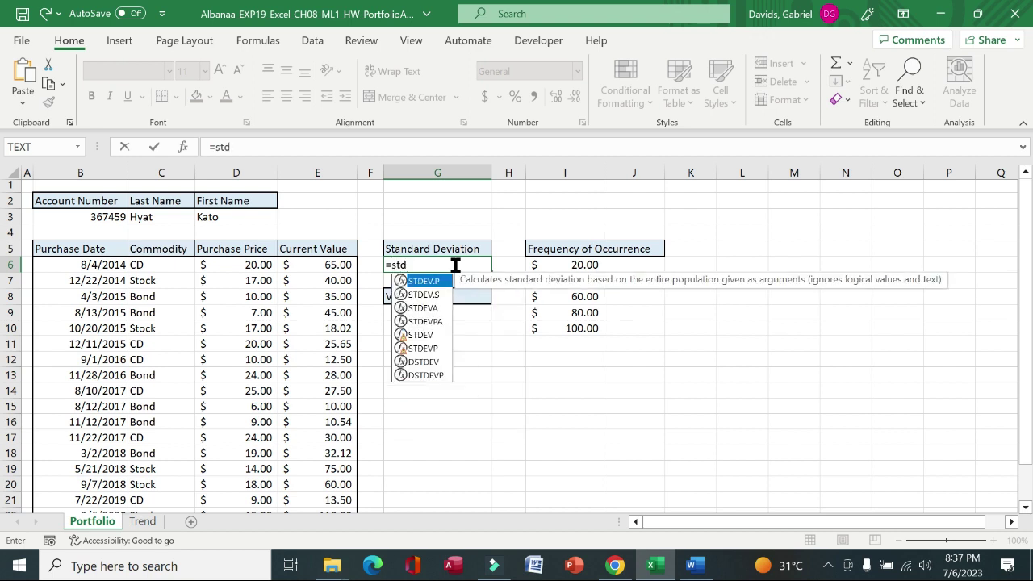
double_click(442, 295)
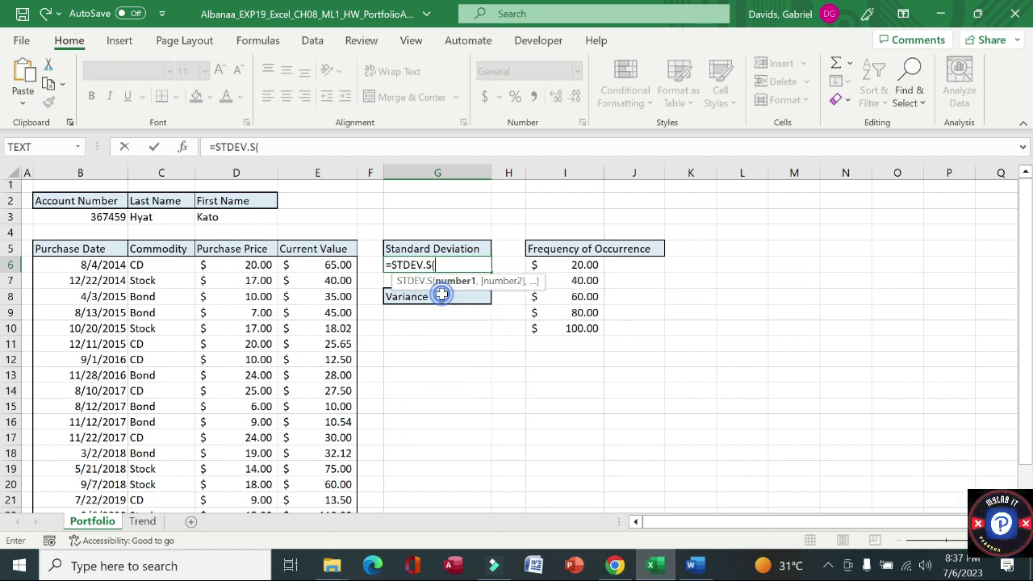
drag(313, 265, 296, 487)
key(Return)
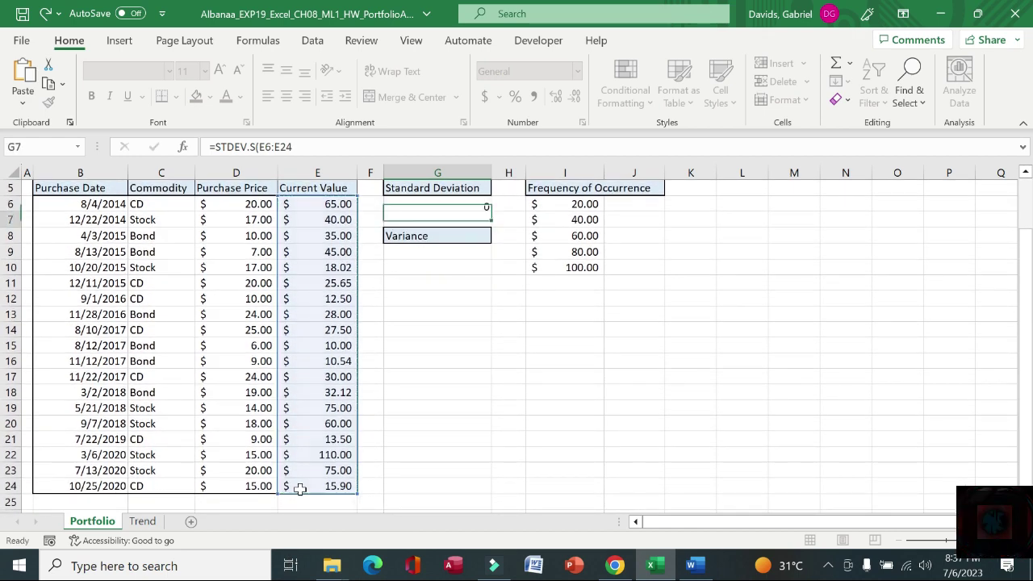
Step: Return to the Word instructions and move the yellow highlight from the step 2 instruction to the step 3 instruction
click(693, 568)
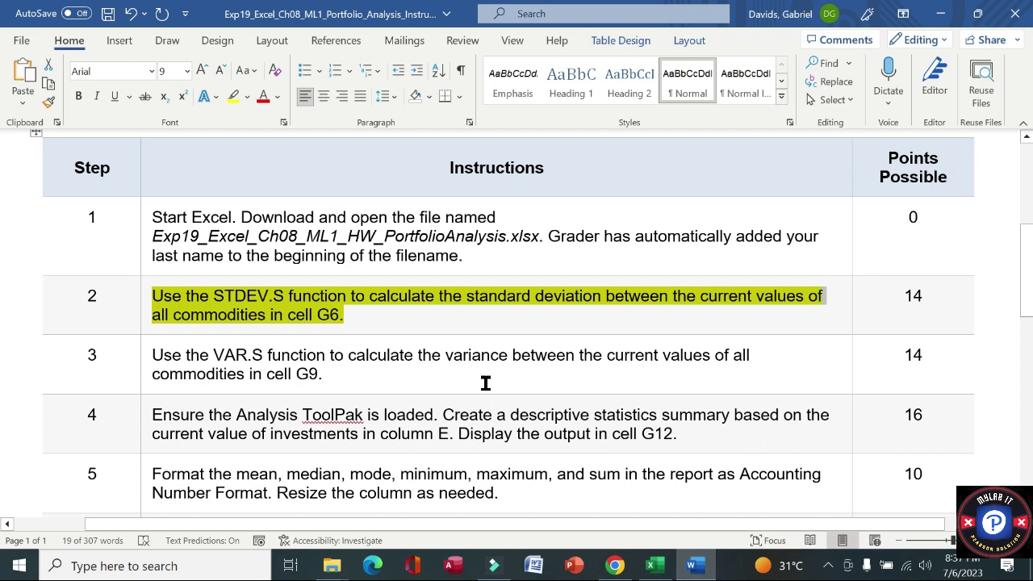
click(145, 324)
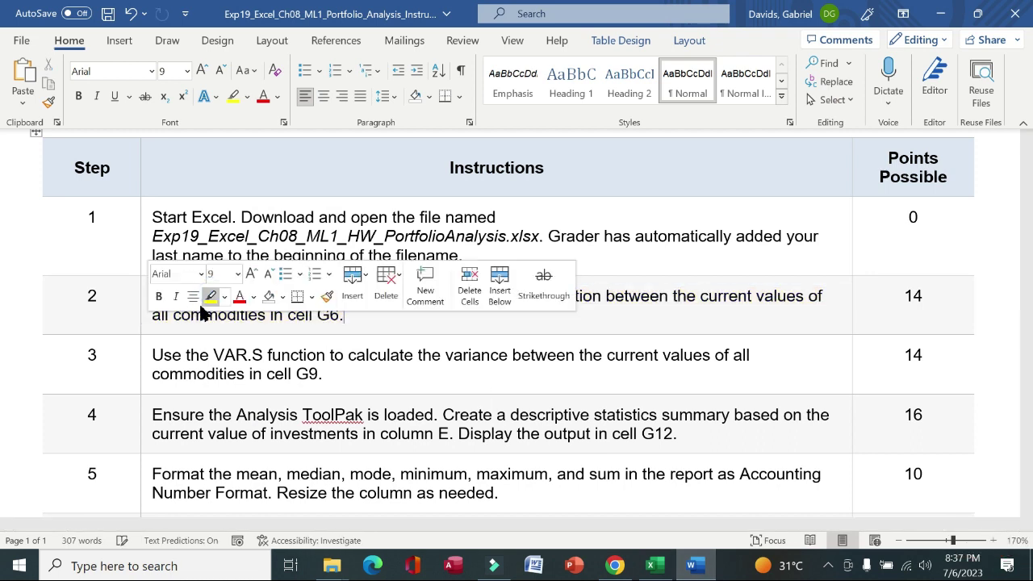
click(142, 365)
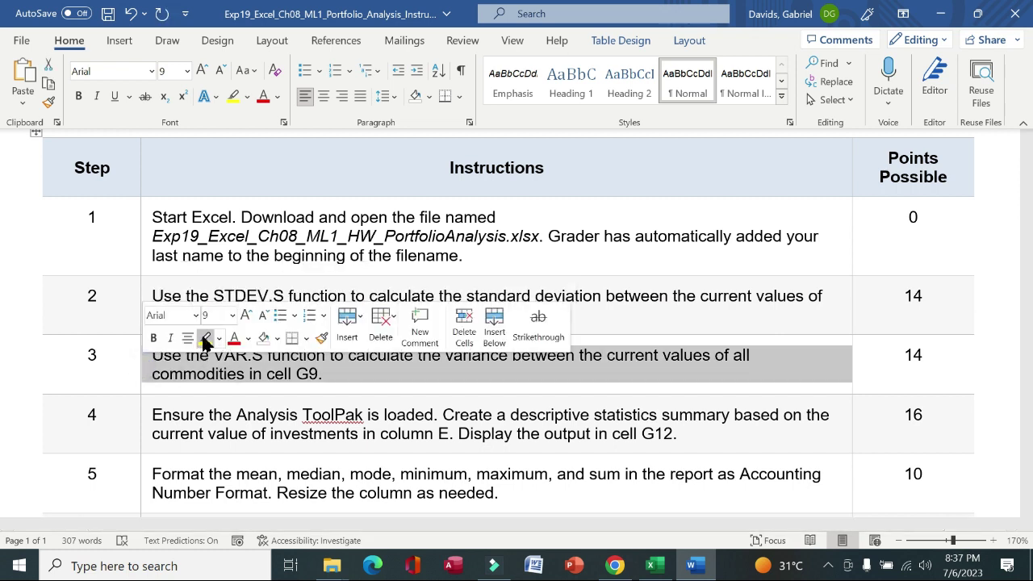
click(205, 341)
click(126, 365)
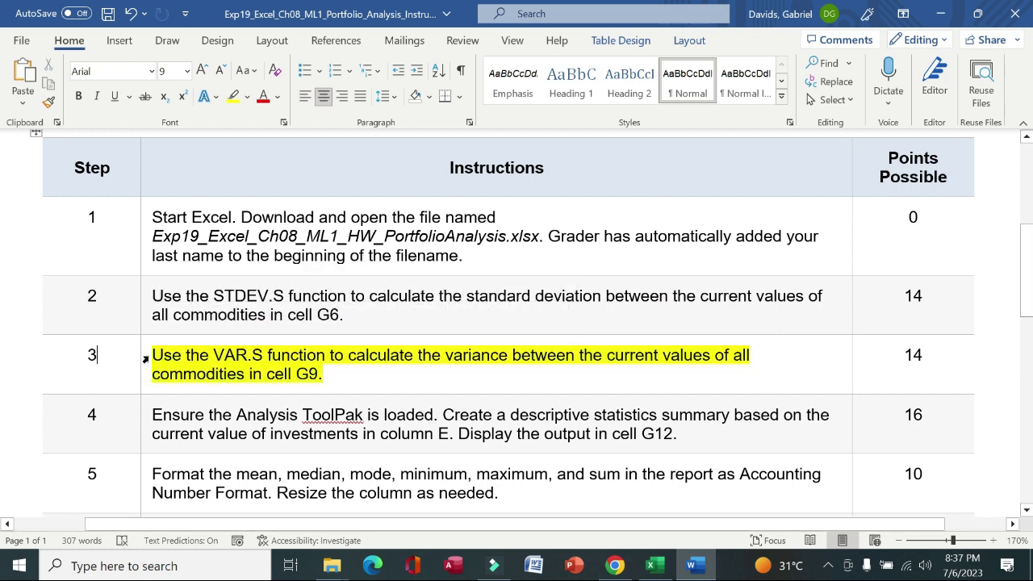
drag(155, 355, 330, 369)
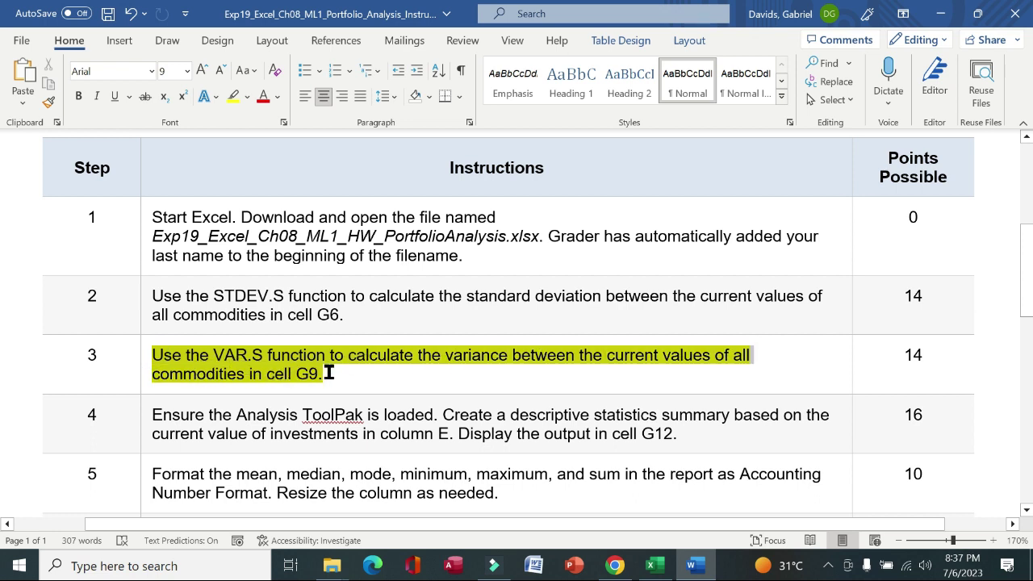
Step: In the Excel Portfolio sheet, calculate the variance of the current values E6:E24 in cell G9 with VAR.S
click(655, 565)
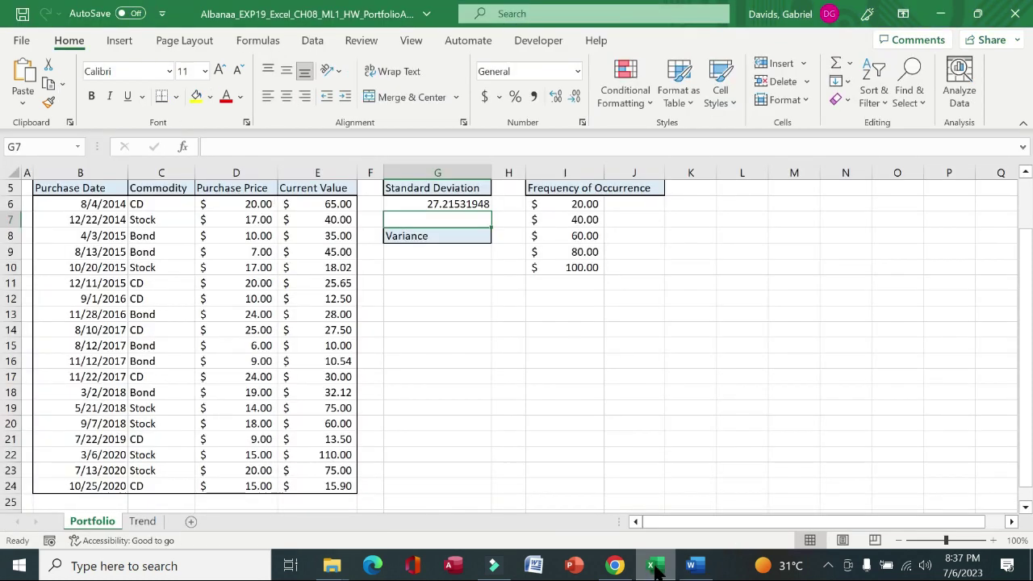
click(443, 252)
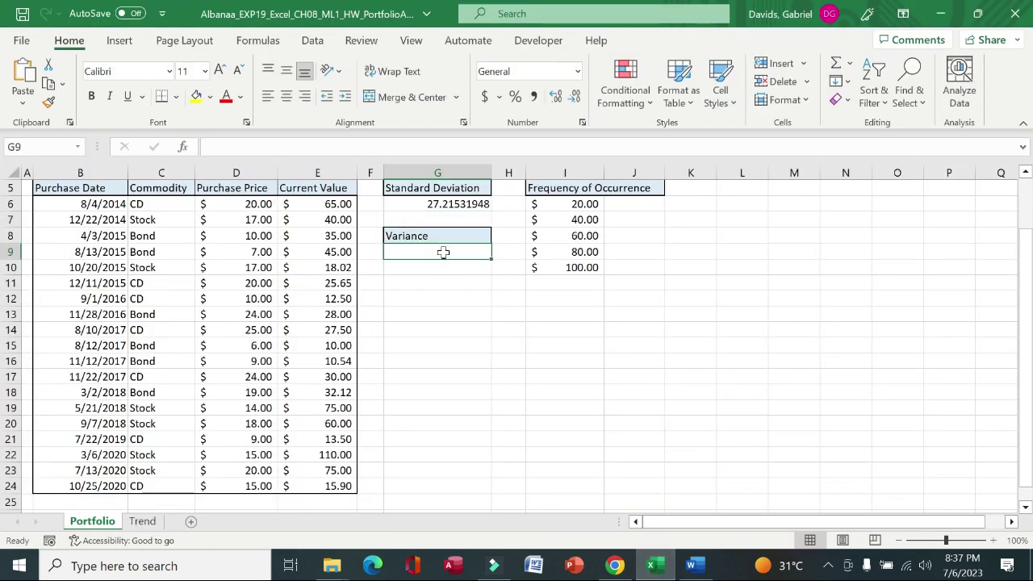
text(=var)
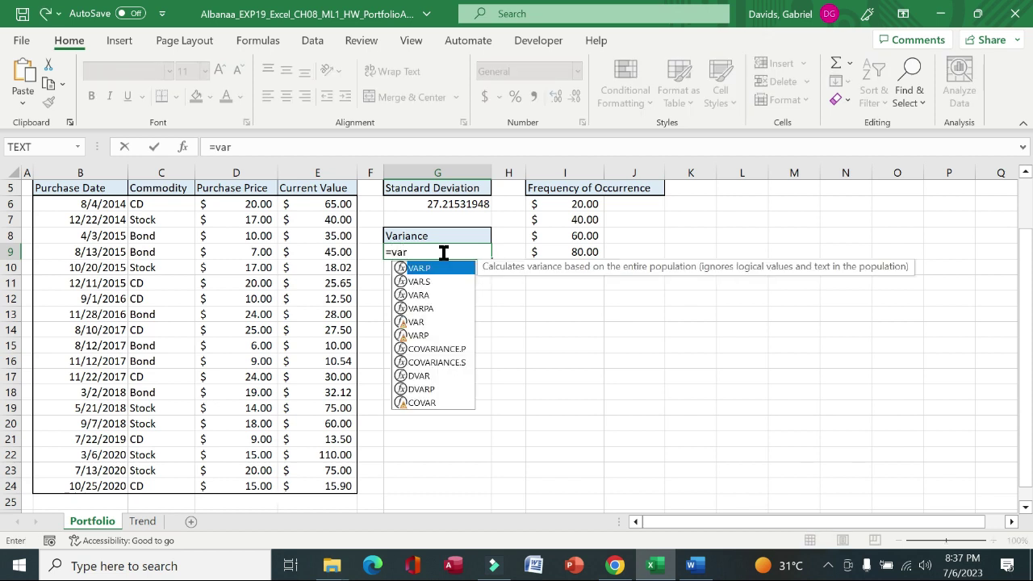
double_click(422, 281)
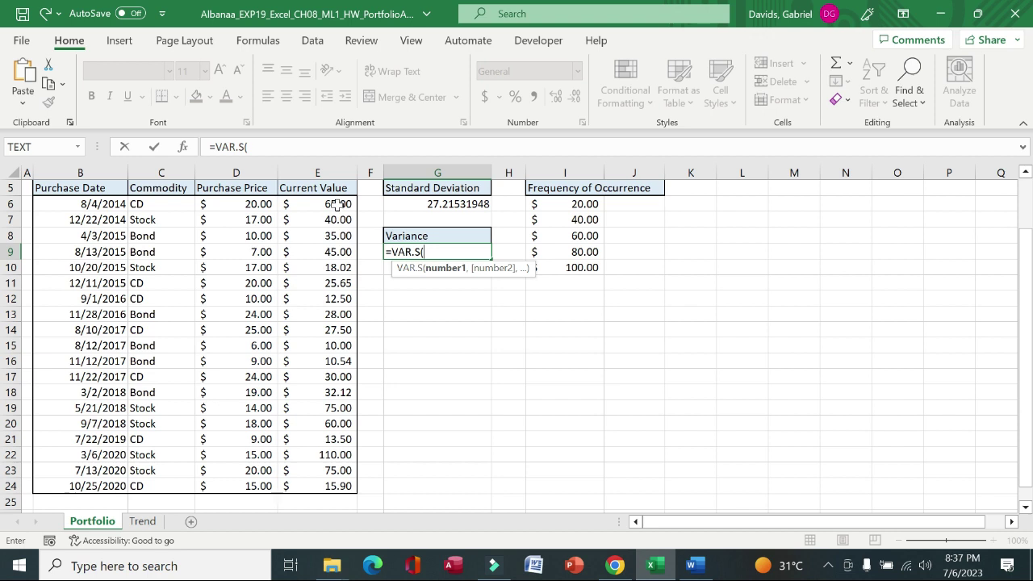
drag(338, 205, 331, 492)
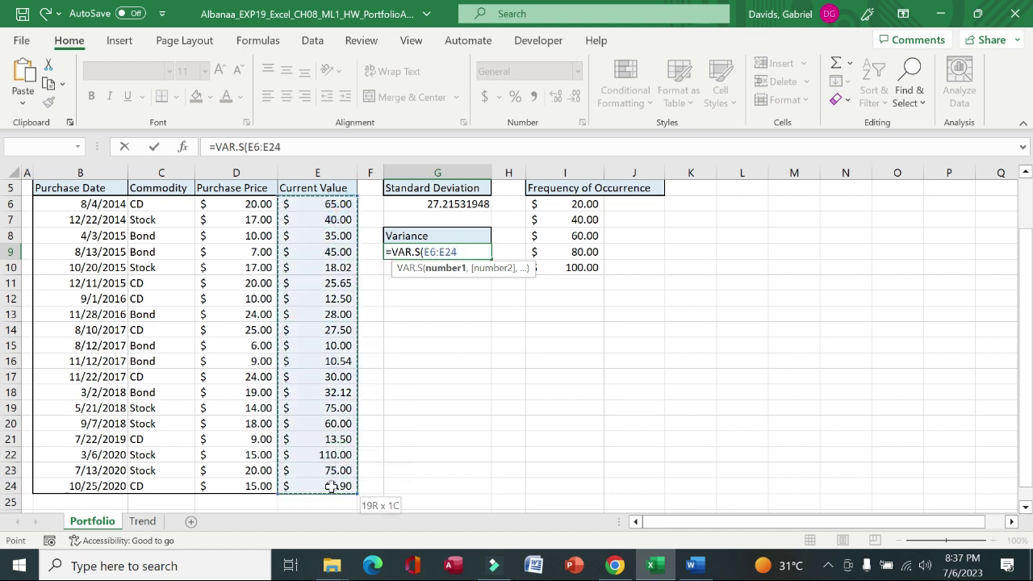
key(Return)
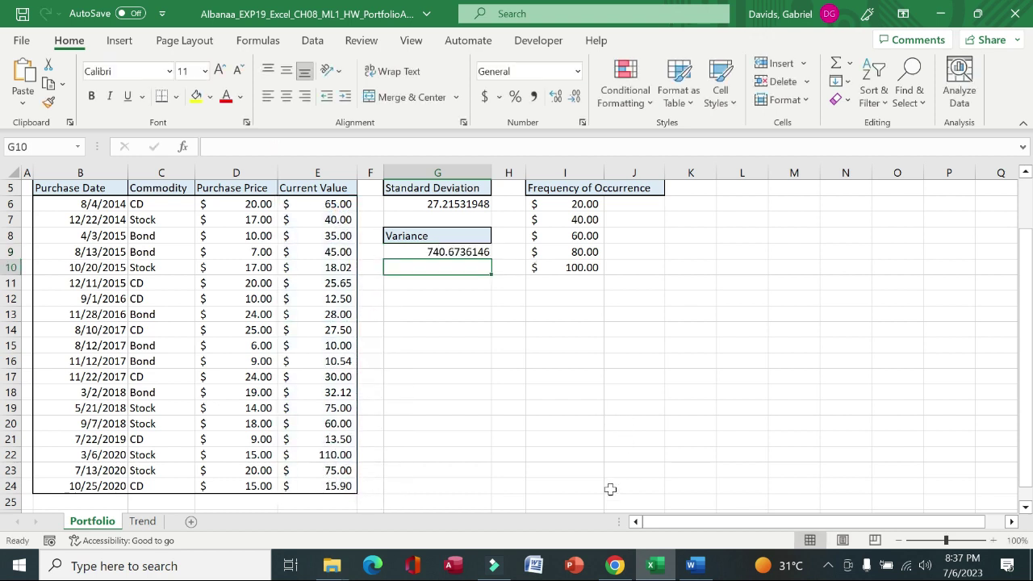
Step: Switch to the Word instructions, move the yellow highlight from the step 3 instruction to step 4, and select its Analysis ToolPak sentence
click(690, 565)
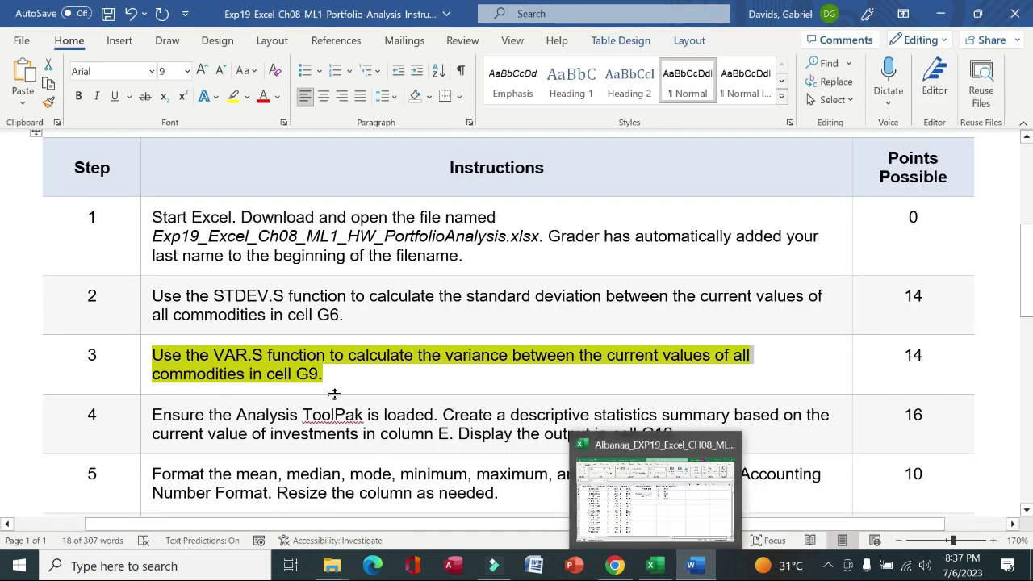
click(139, 358)
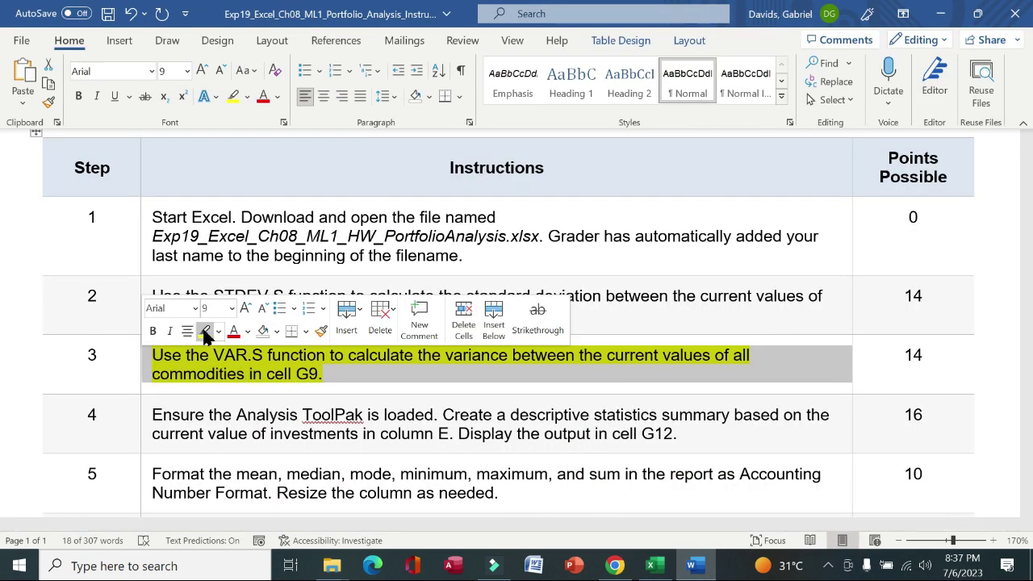
click(204, 330)
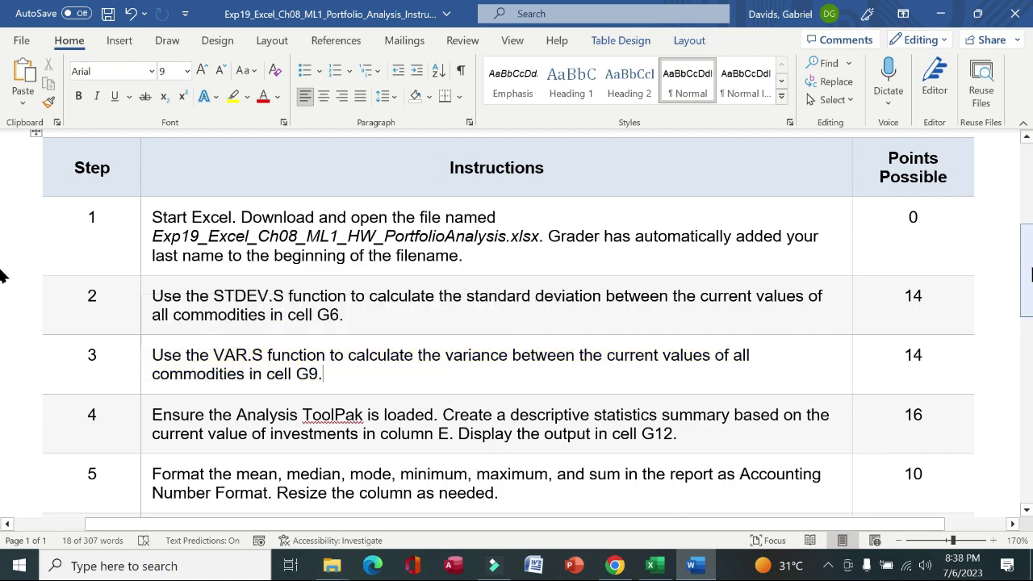
scroll(1, 321, down, 3)
drag(1030, 313, 1030, 331)
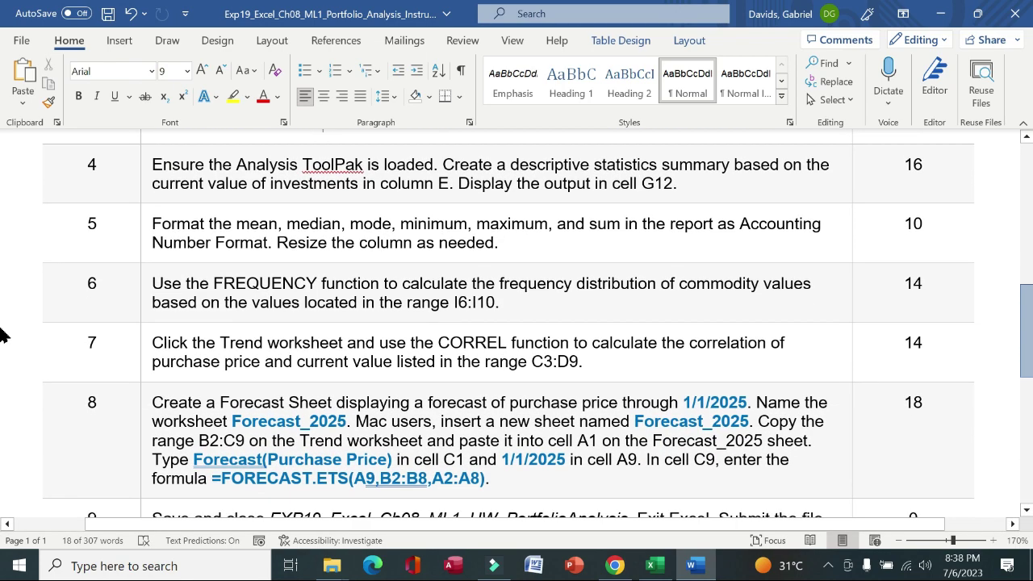
click(148, 181)
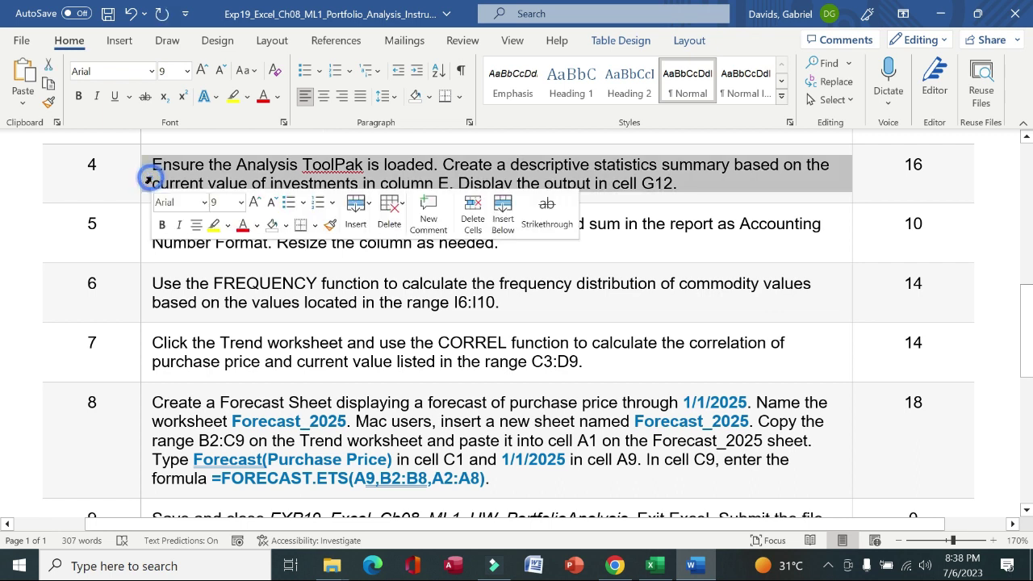
click(213, 226)
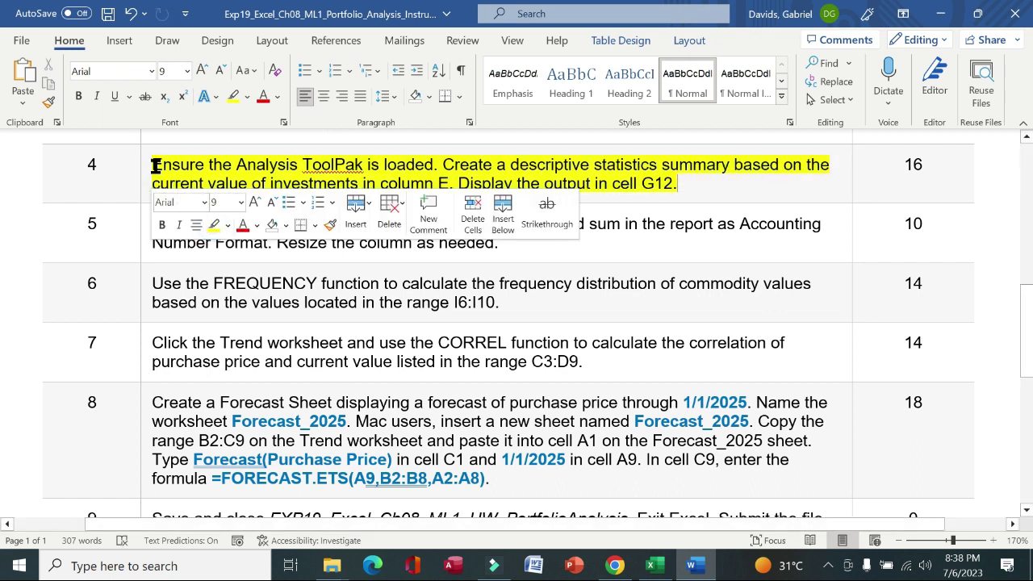
drag(155, 165, 423, 164)
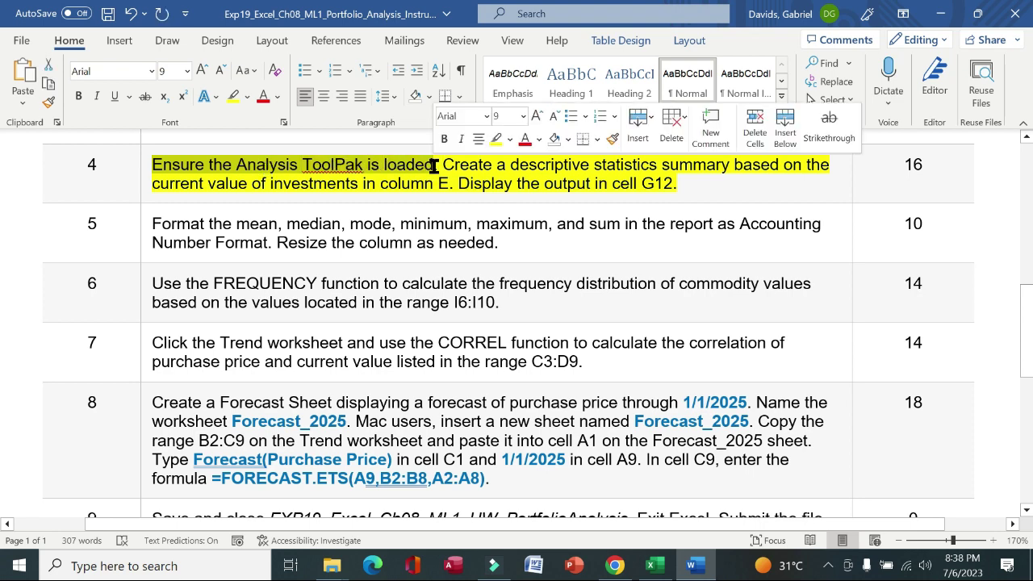
Step: Return to the Excel workbook and look for the Data Analysis tool among the data commands
click(652, 567)
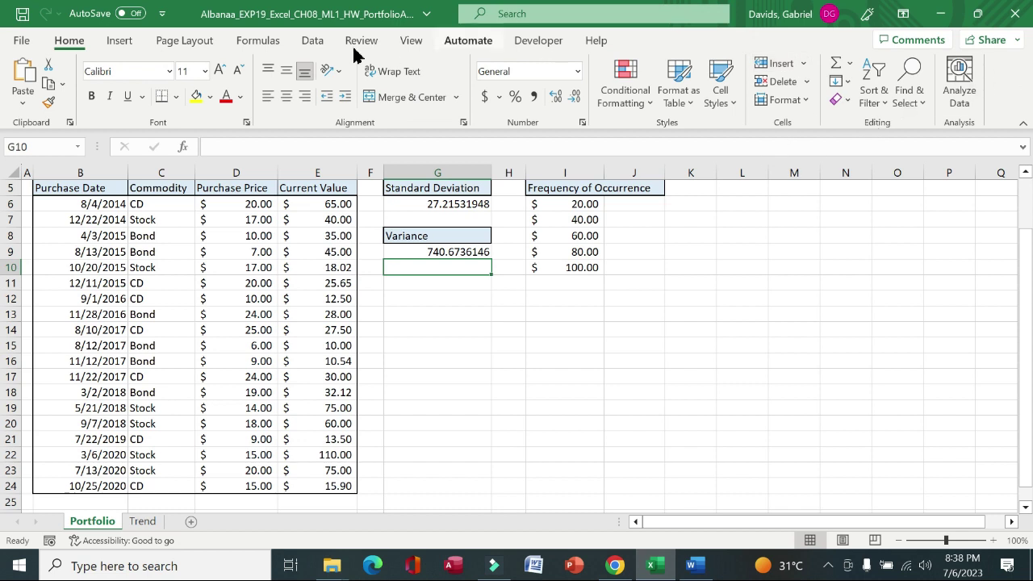
click(117, 42)
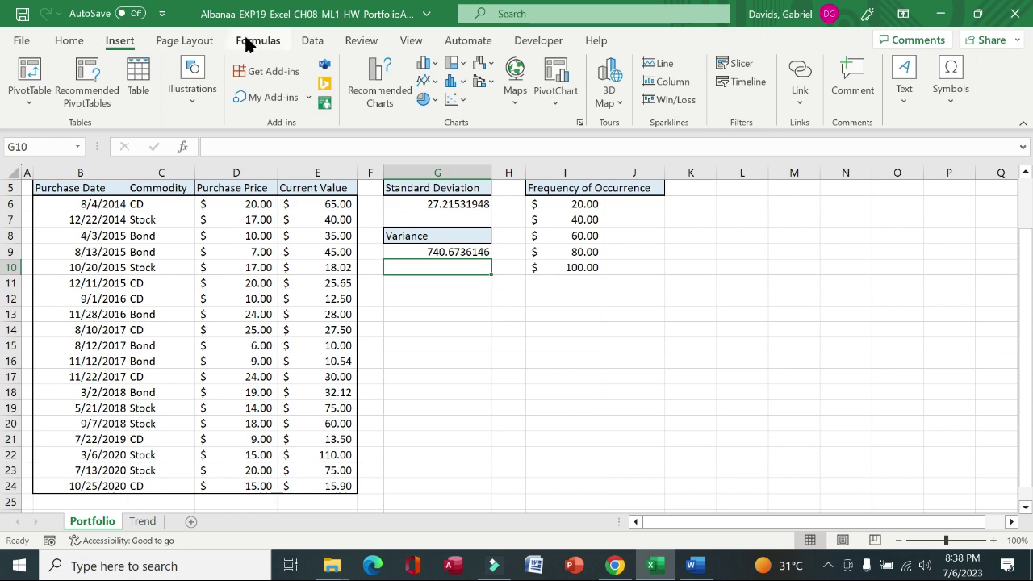
click(199, 44)
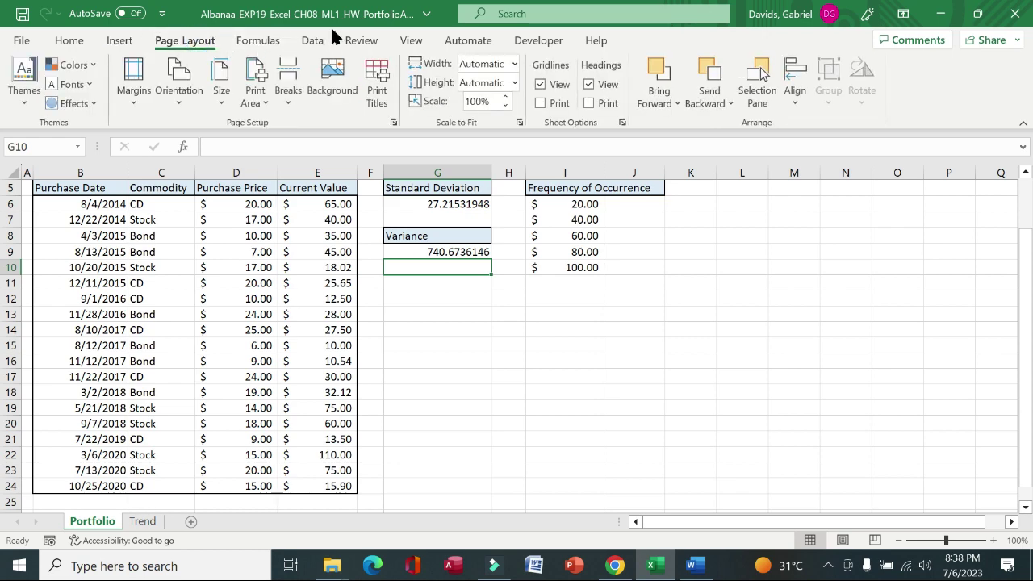
click(308, 42)
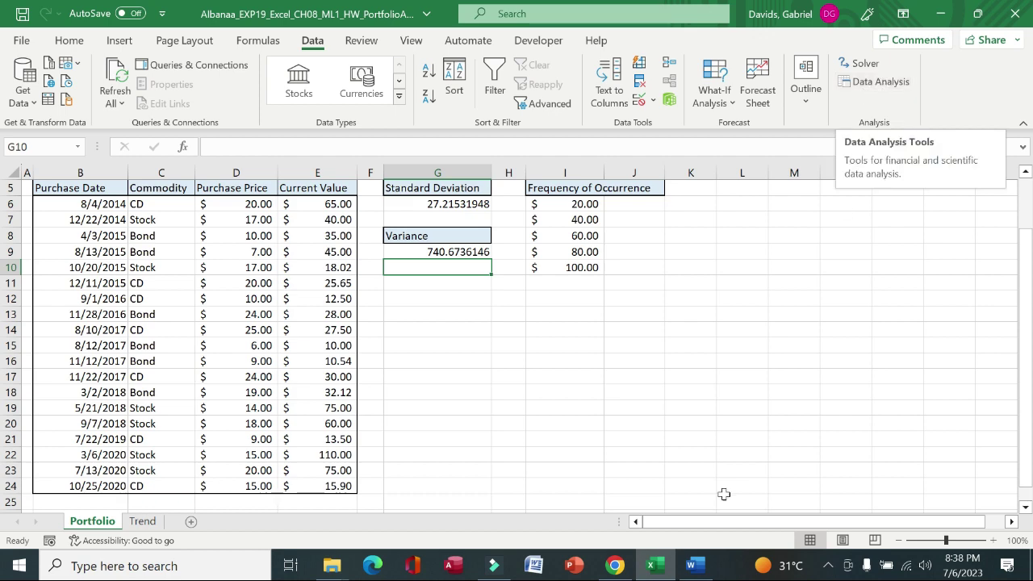
Step: Read the descriptive statistics part of step 4 in the Word instructions, then return to the Excel workbook
click(692, 564)
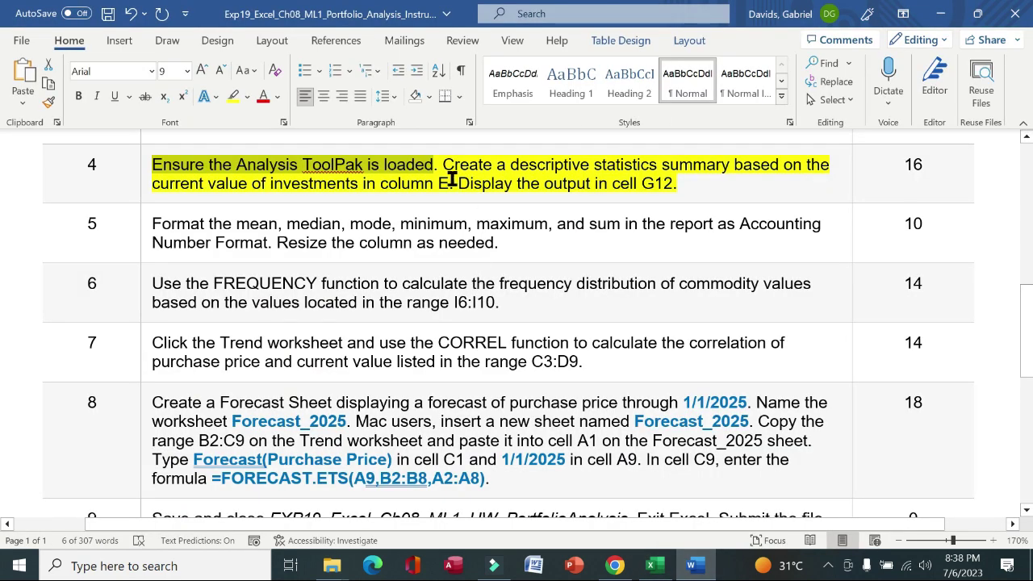
drag(445, 165, 681, 188)
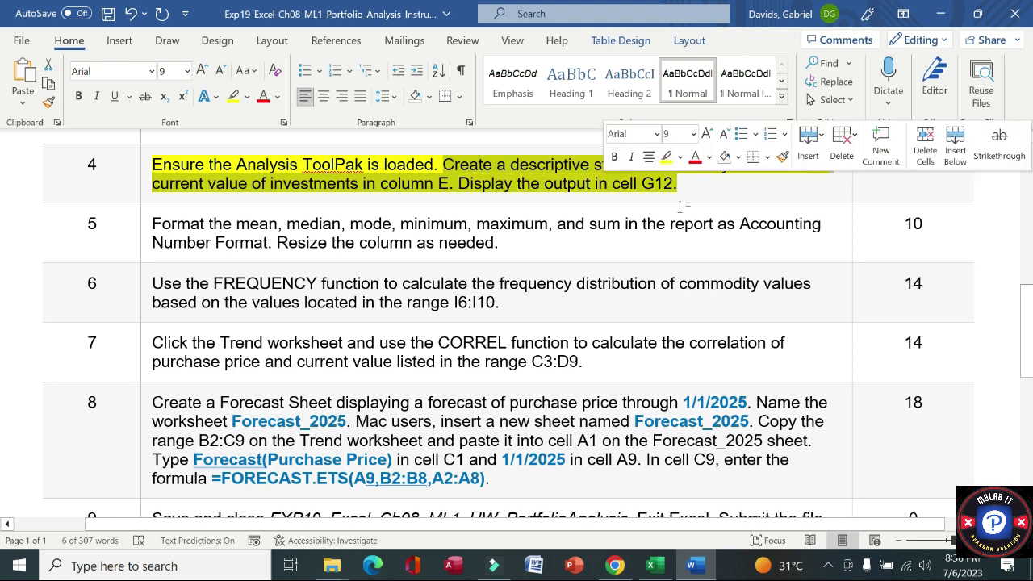
click(652, 565)
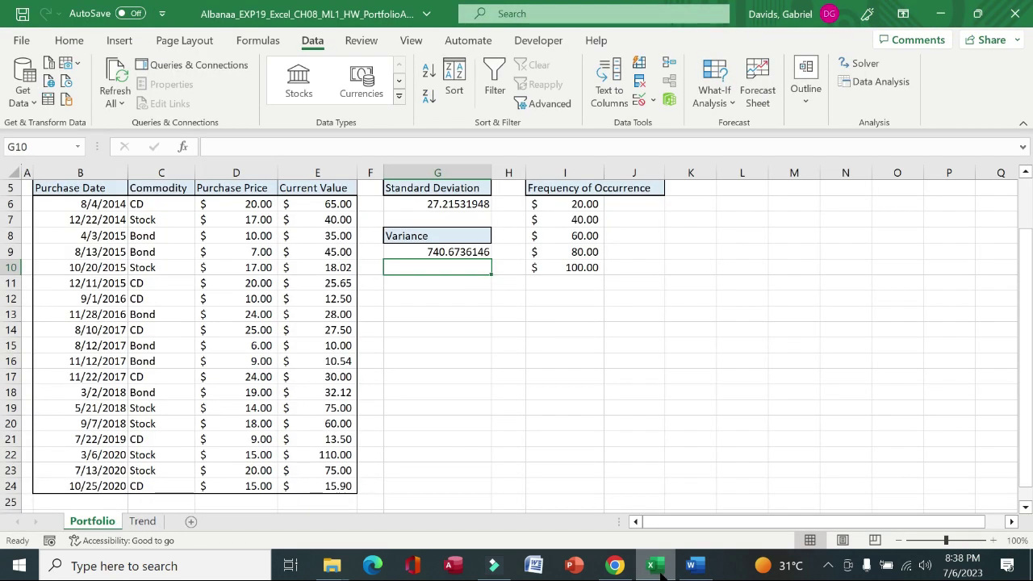
Step: Check in Excel's add-in settings that the Analysis ToolPak is enabled, and close the add-in list without changes
key(alt)
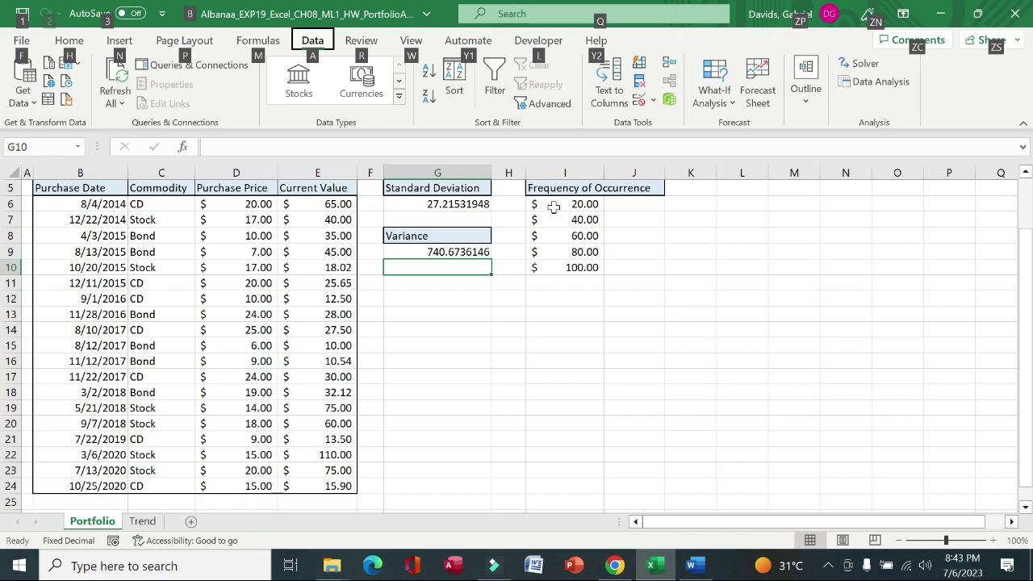
click(609, 372)
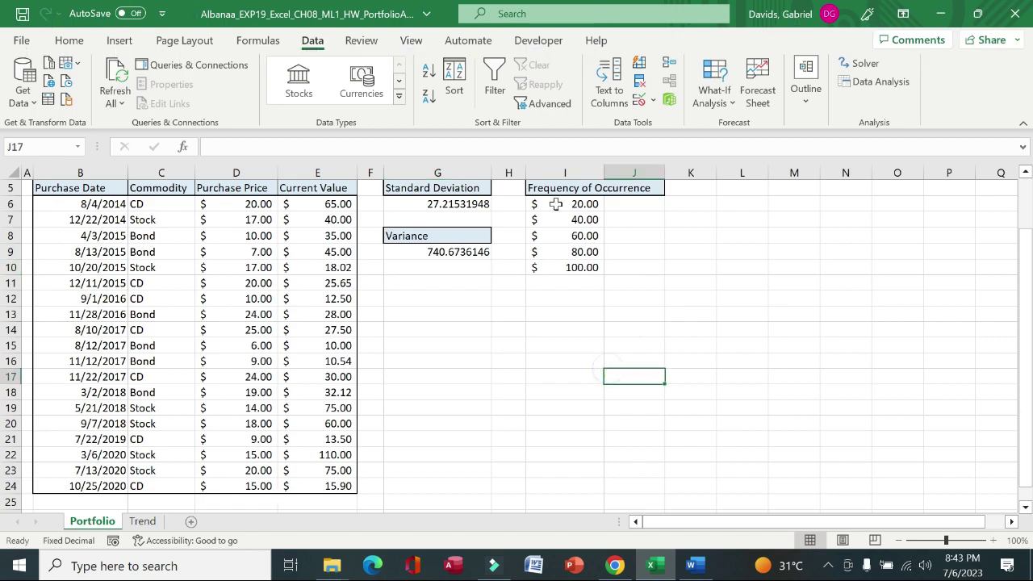
click(19, 43)
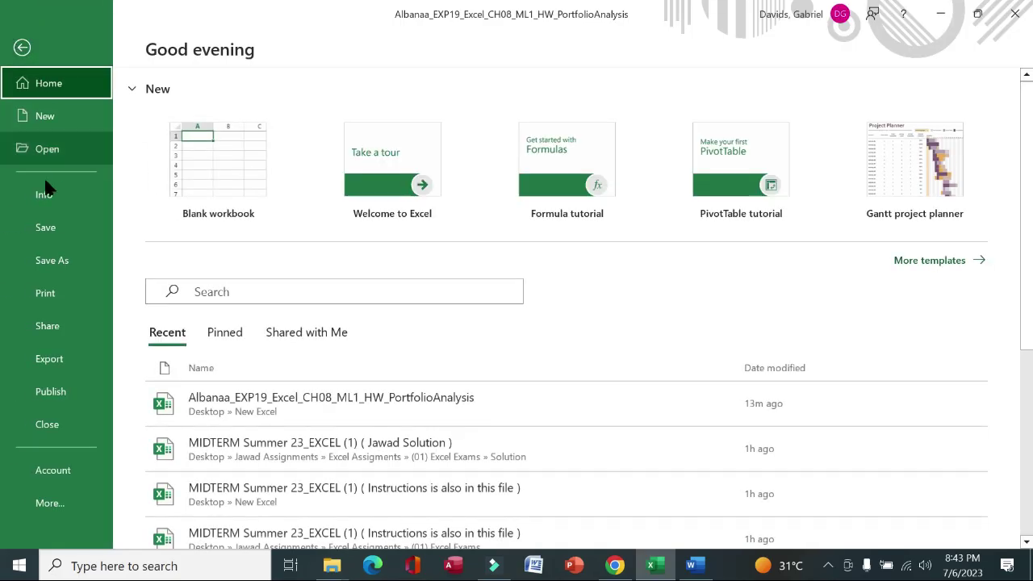
click(57, 503)
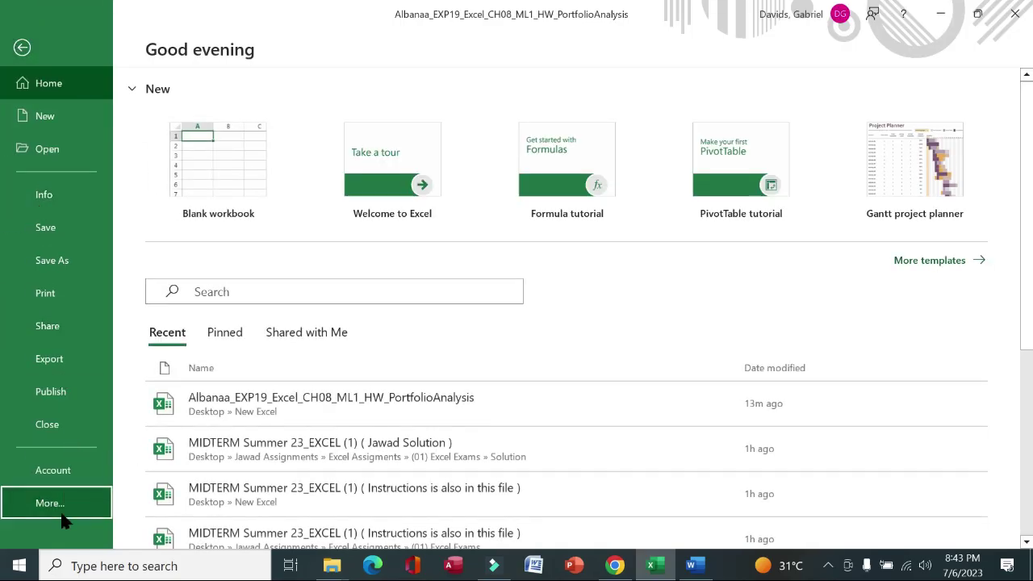
click(93, 510)
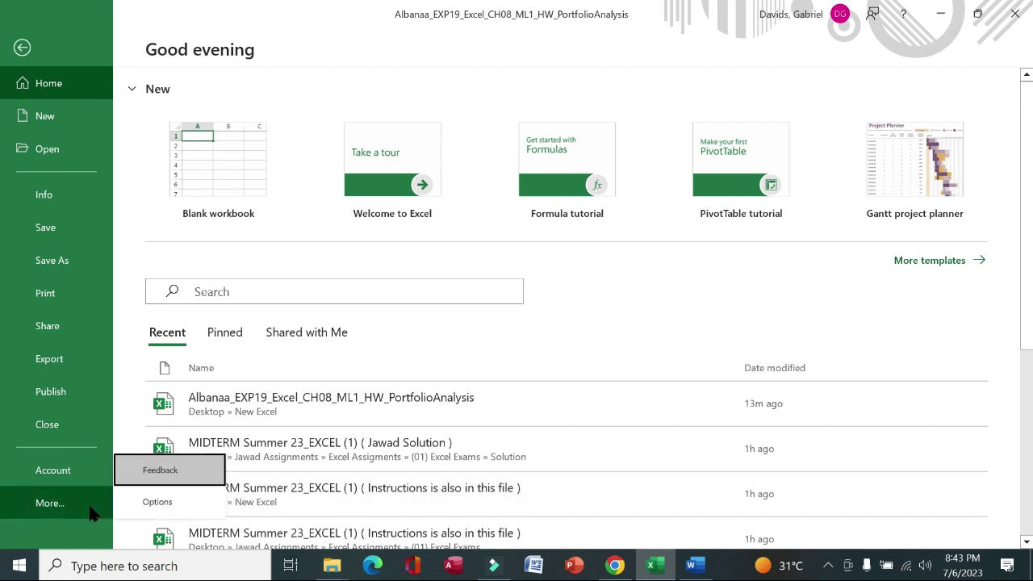
click(158, 502)
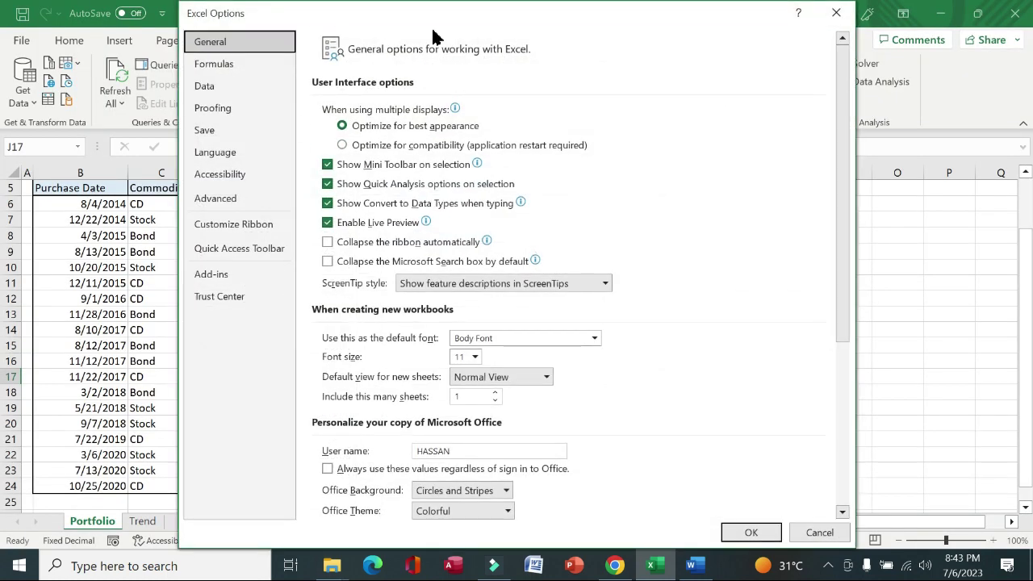
click(220, 280)
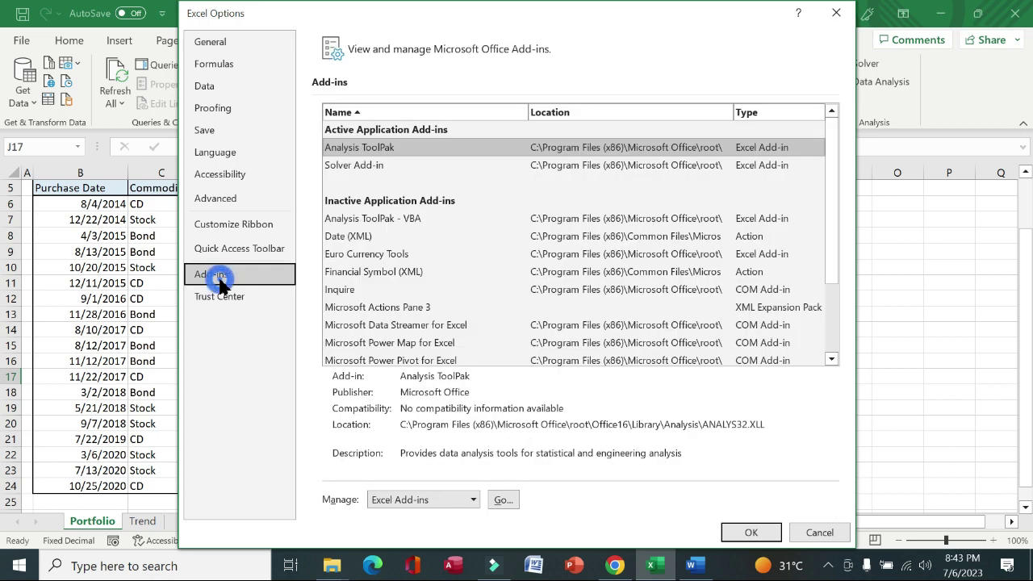
click(384, 150)
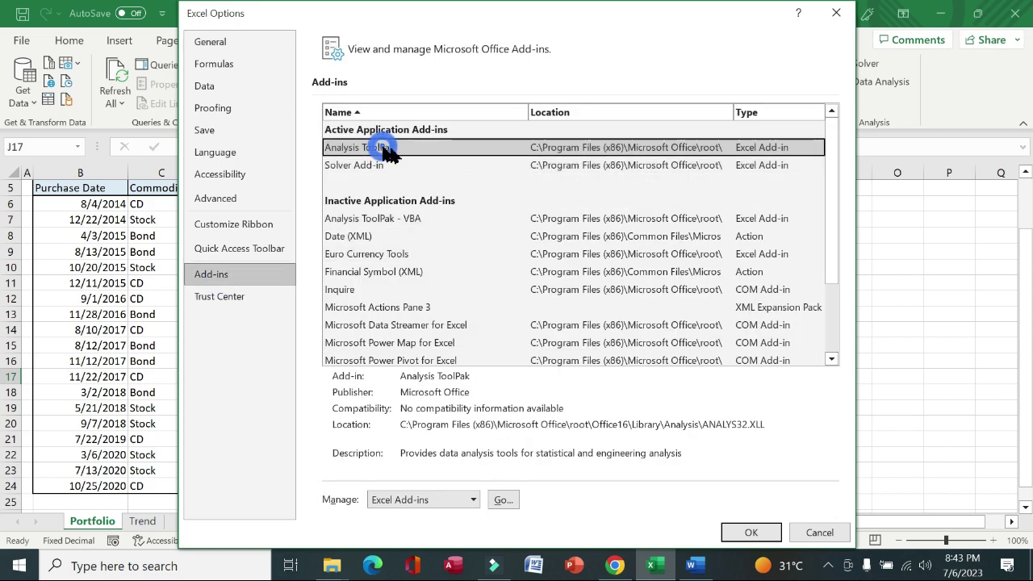
click(502, 500)
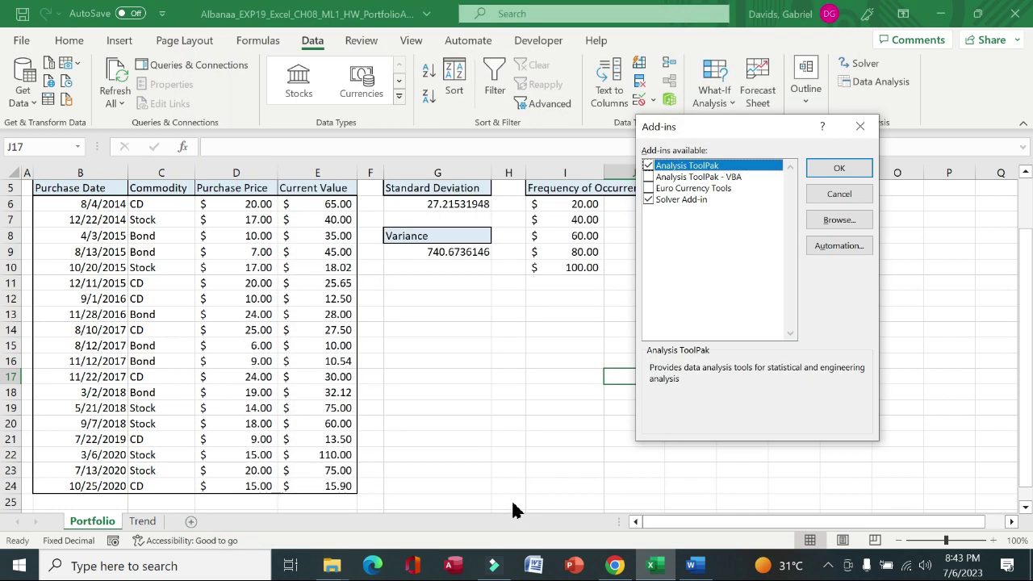
click(649, 166)
click(649, 166)
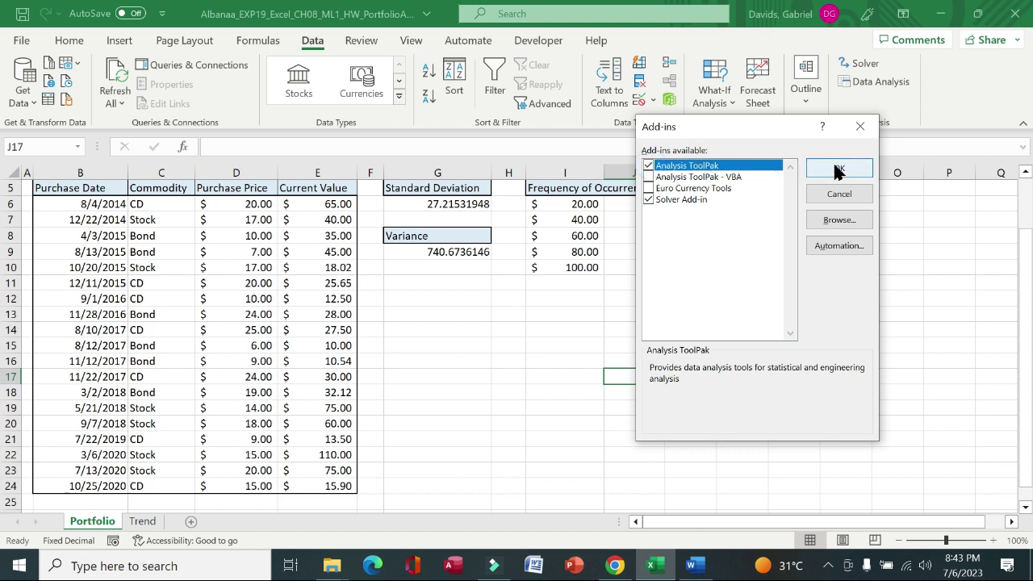
click(858, 126)
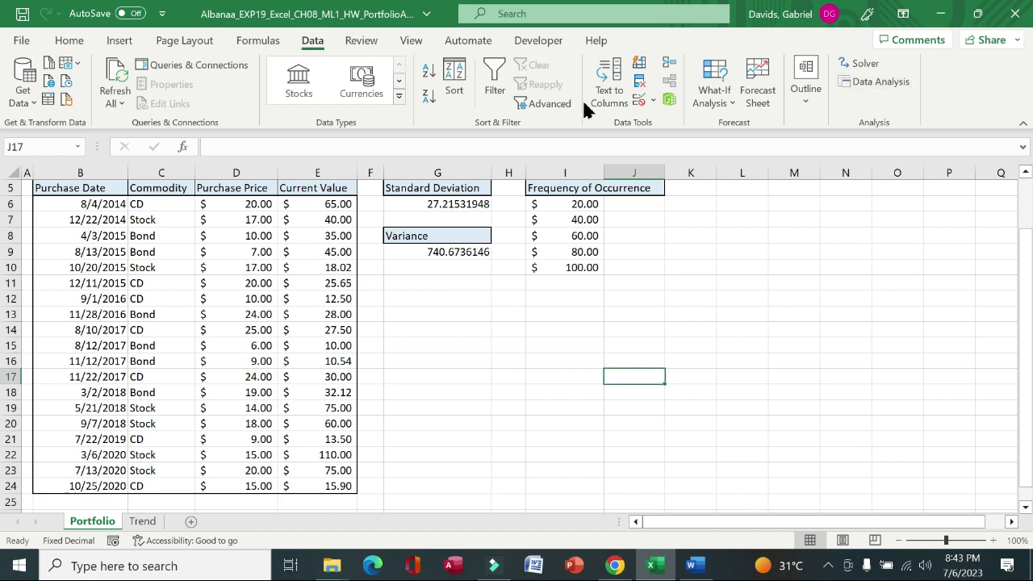
Step: After rechecking step 4 in Word, start the Descriptive Statistics analysis in Excel with the current values E6:E24 as input range
click(698, 561)
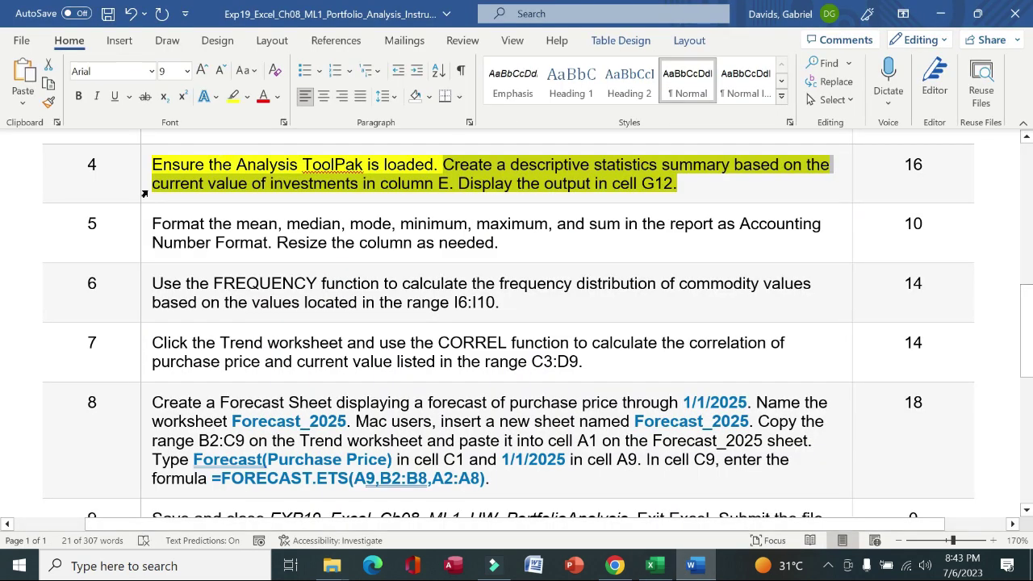
click(651, 565)
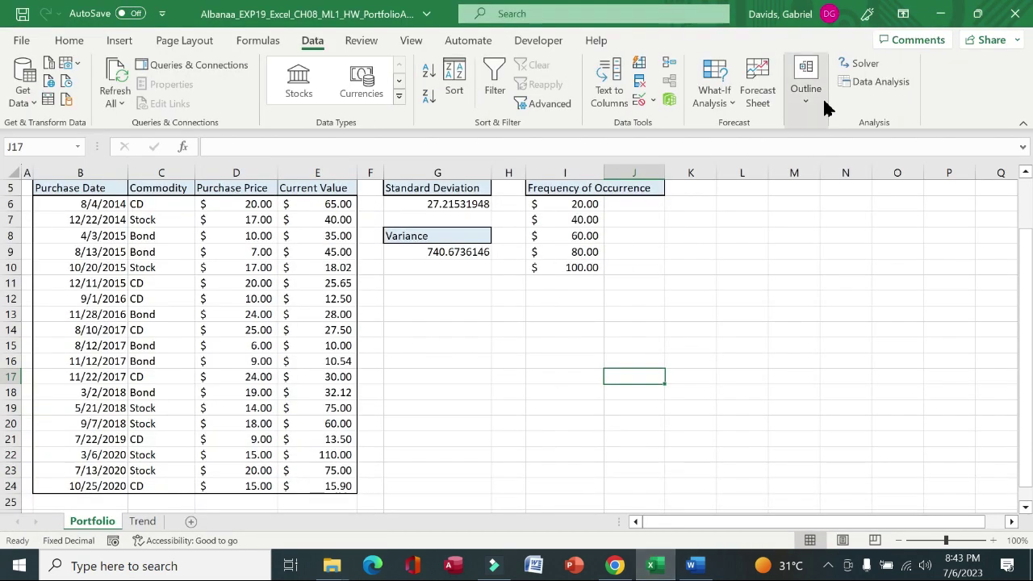
click(868, 81)
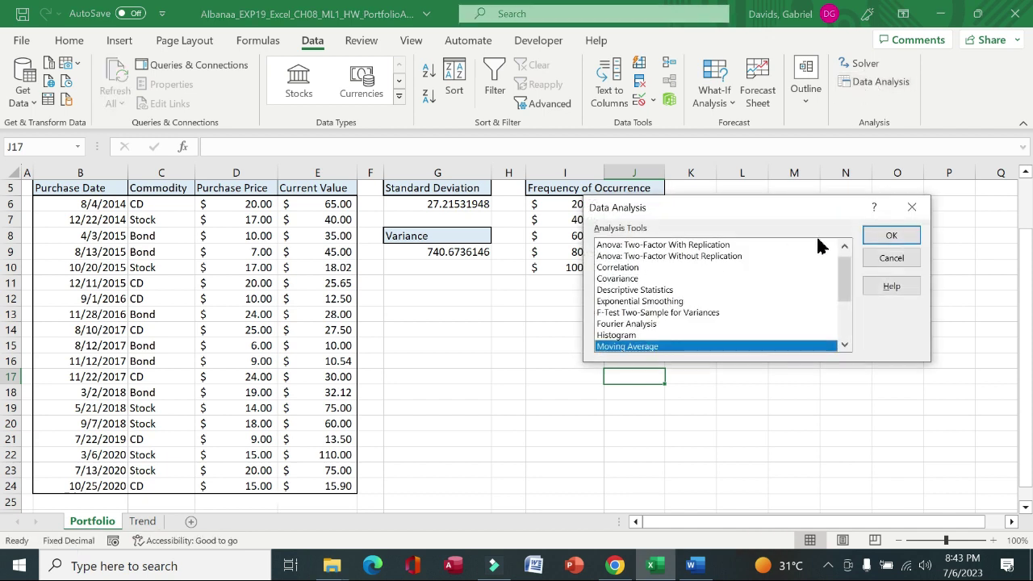
click(656, 292)
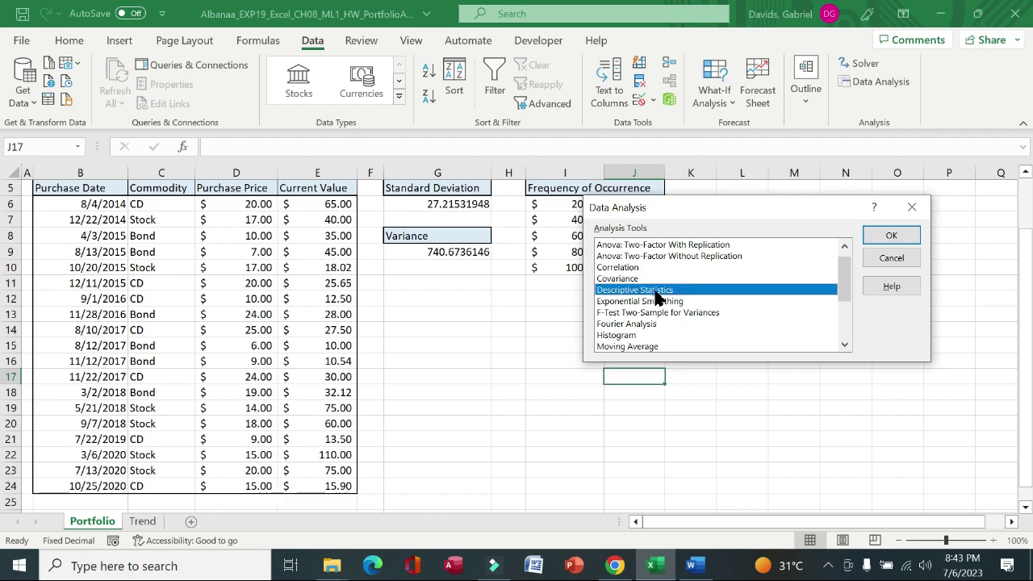
double_click(656, 292)
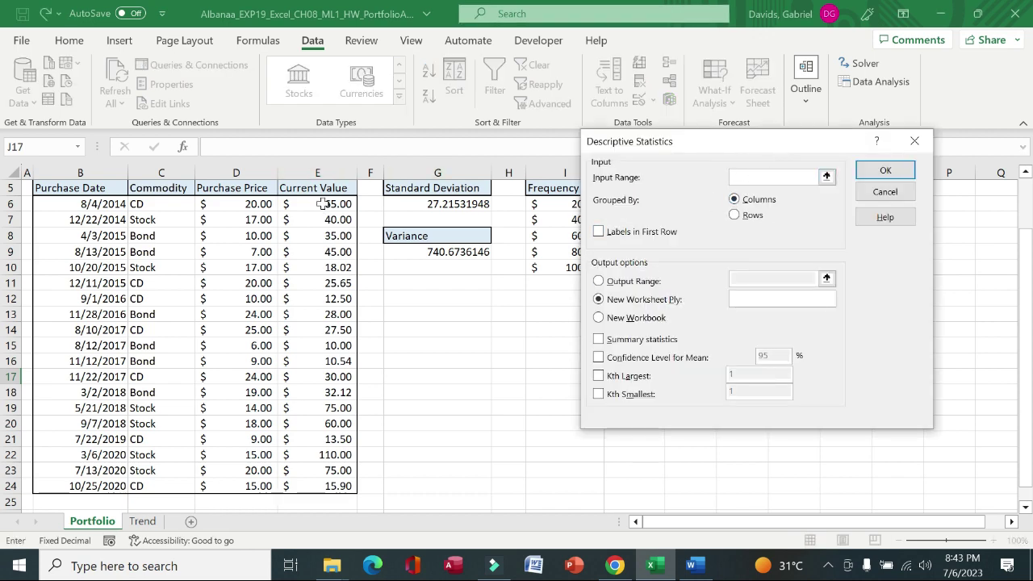
drag(321, 204, 331, 482)
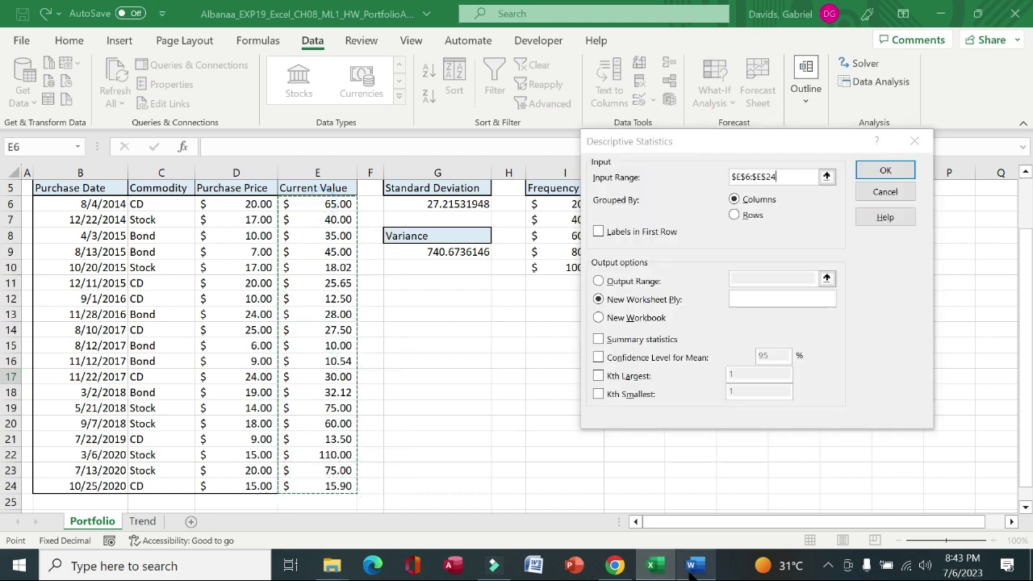
Step: After rechecking step 4 in Word, run the Descriptive Statistics analysis in Excel with summary statistics and output range G12
click(691, 566)
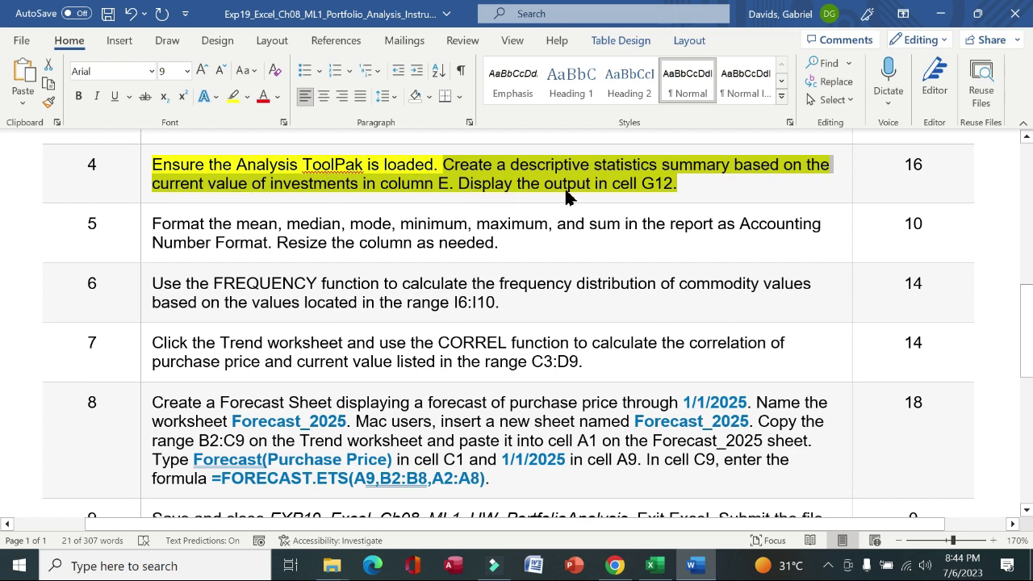
click(652, 564)
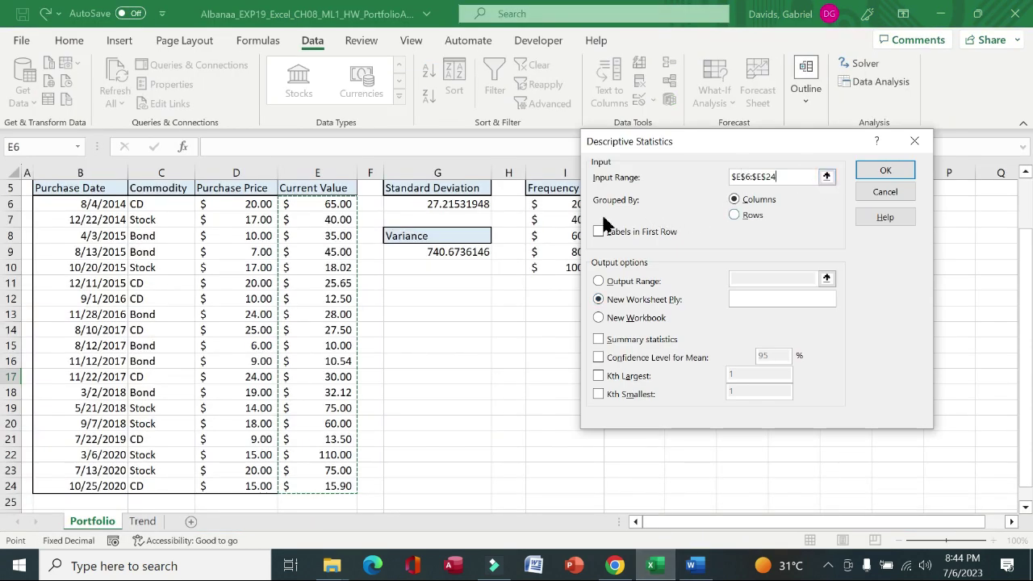
click(597, 282)
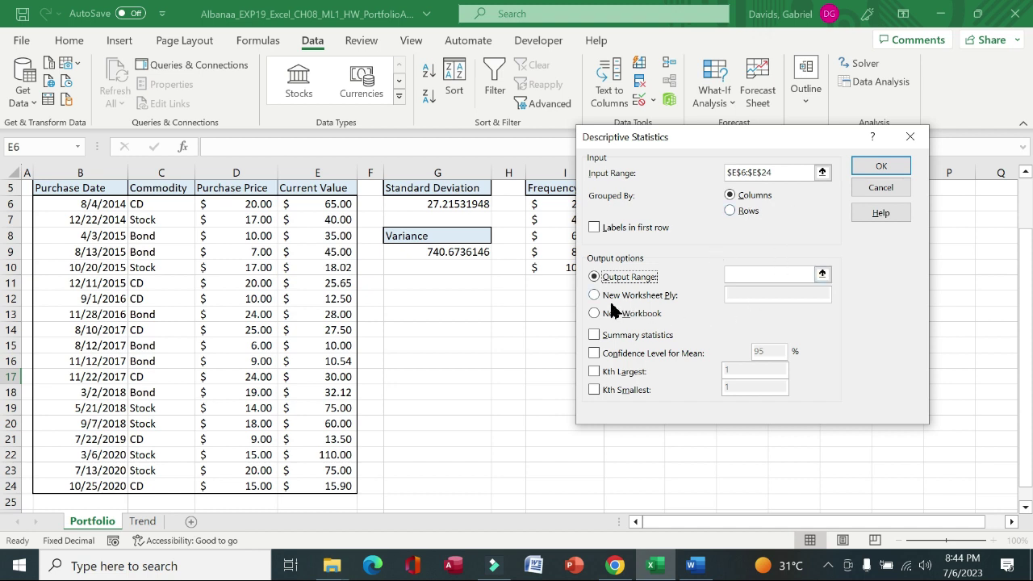
click(595, 335)
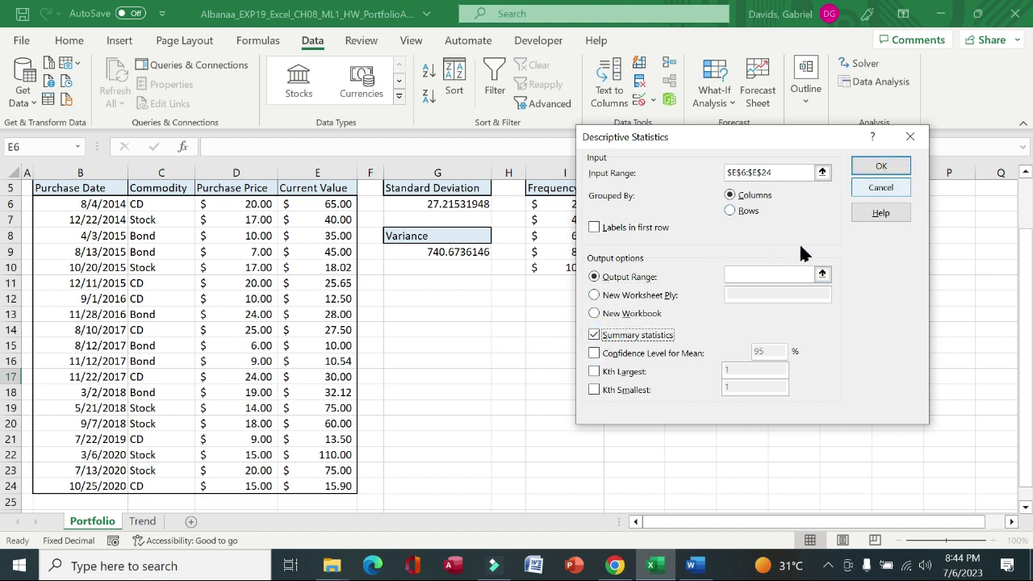
click(766, 274)
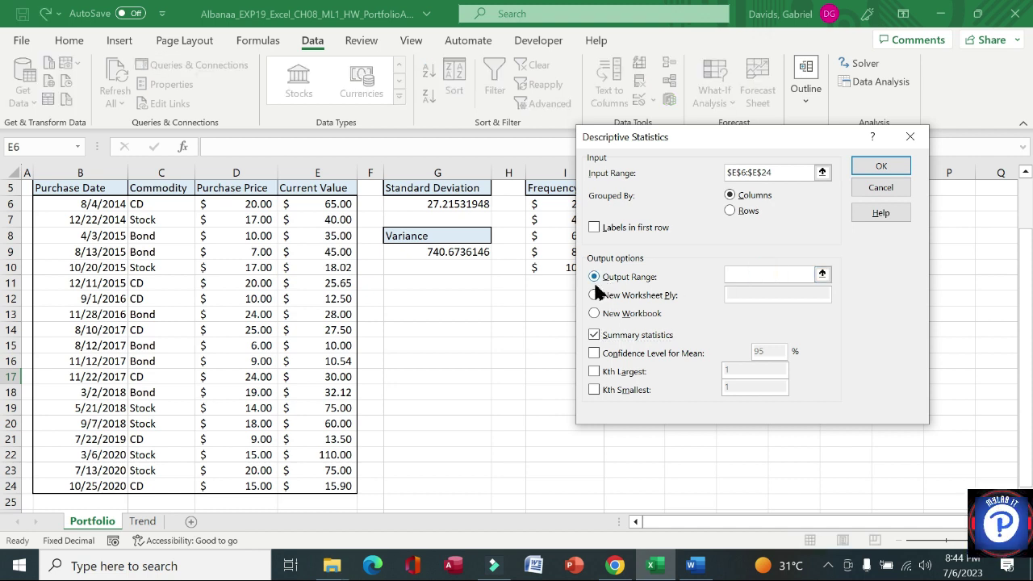
click(441, 290)
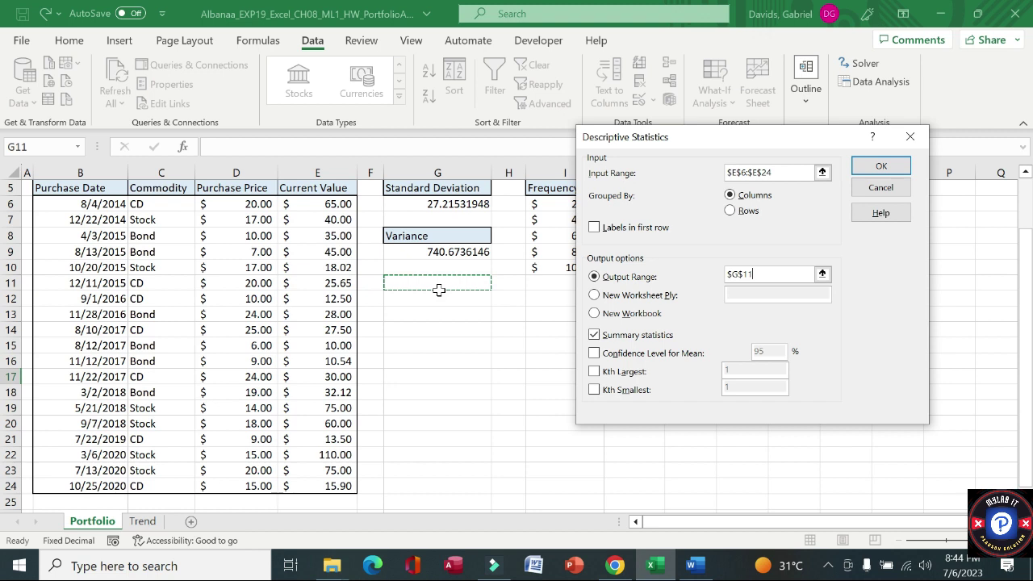
click(443, 300)
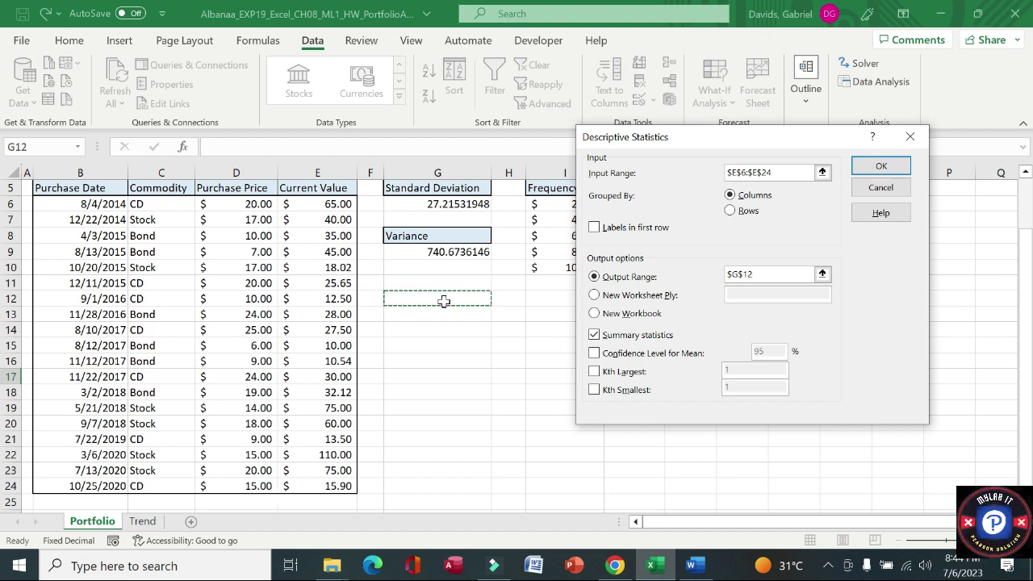
click(866, 163)
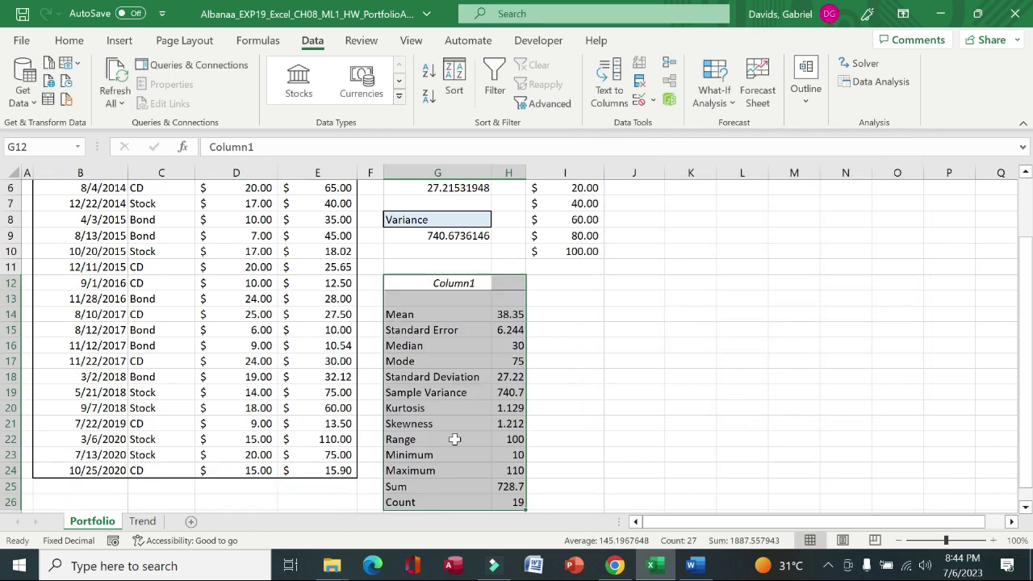
Step: In the Word instructions, clear the highlight from step 4, then highlight step 5 in yellow and read it
click(690, 565)
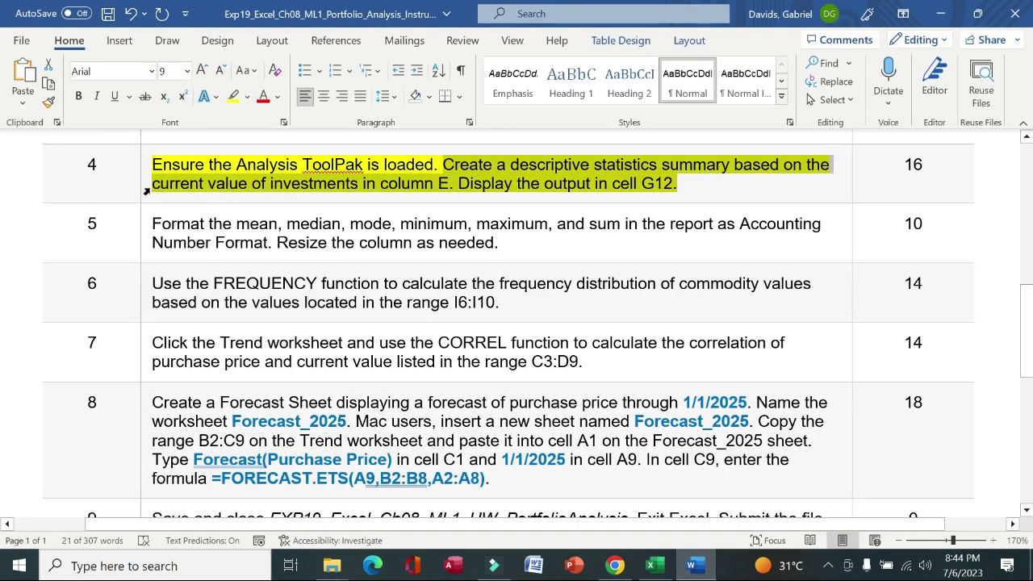
click(146, 191)
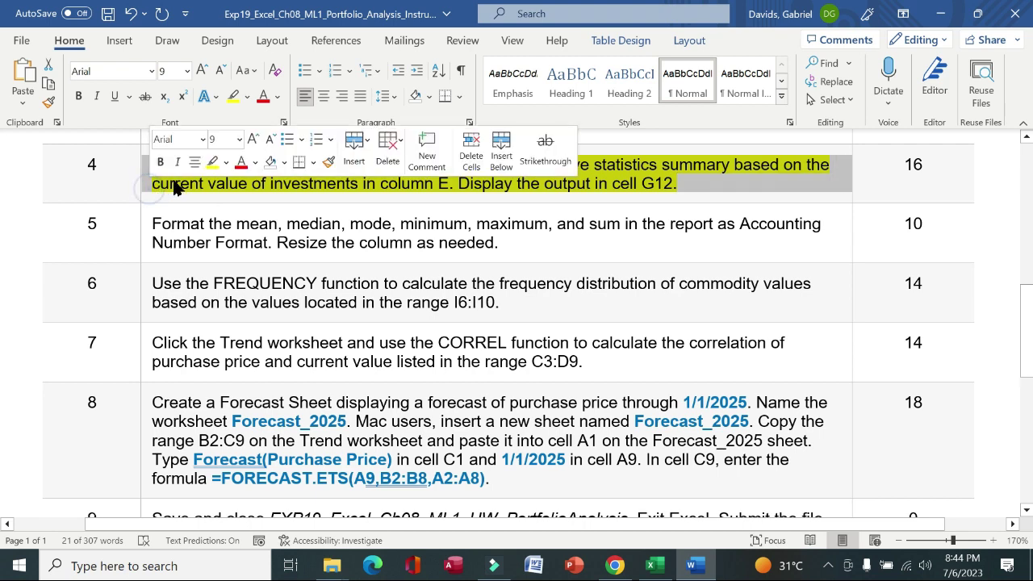
click(212, 164)
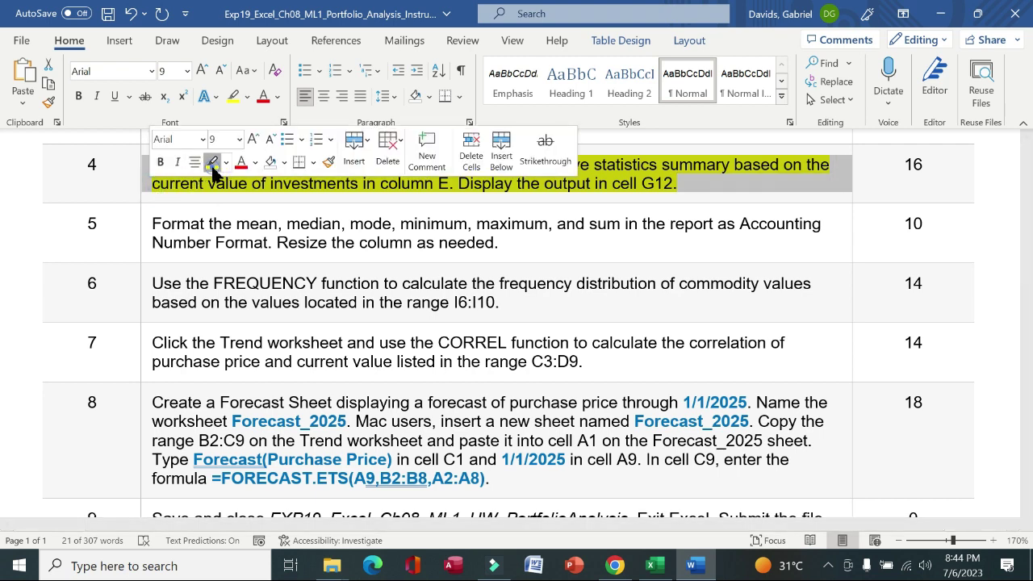
click(143, 244)
click(209, 215)
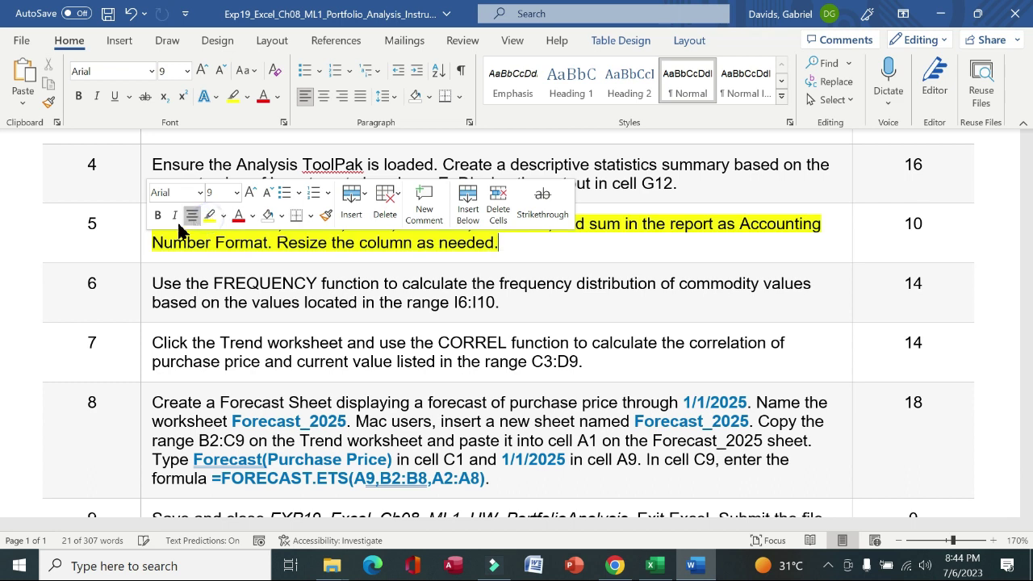
click(126, 240)
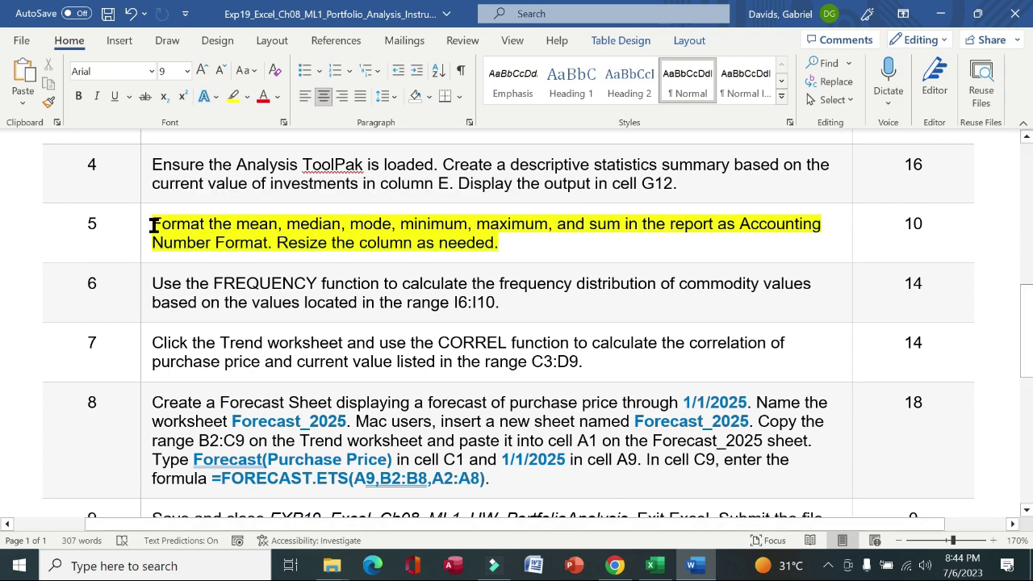
drag(154, 224, 512, 243)
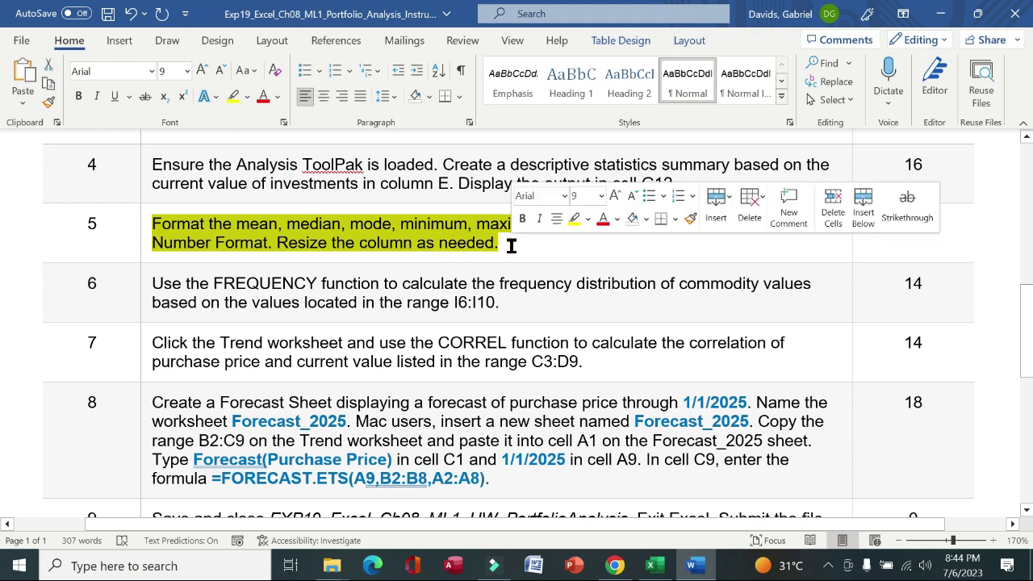
Step: Back in the Excel workbook, format the mean in H14 as Accounting and autofit the width of column H
click(654, 565)
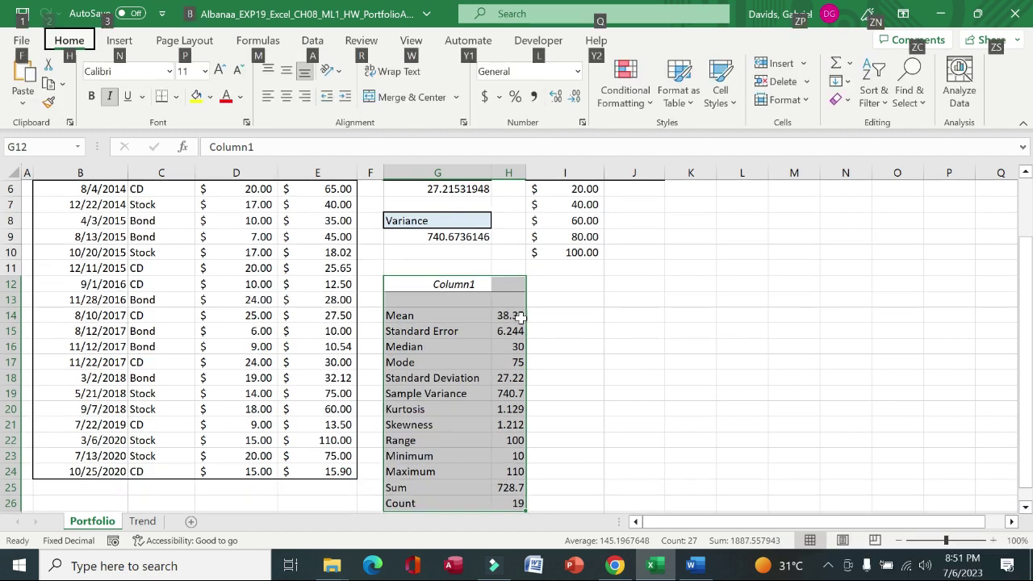
click(517, 315)
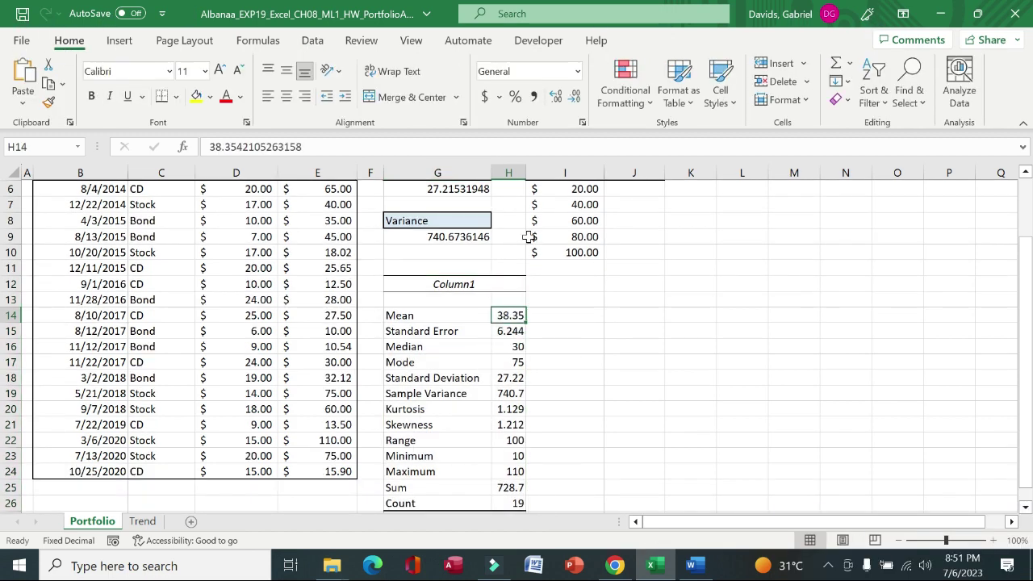
click(577, 75)
click(565, 187)
click(558, 225)
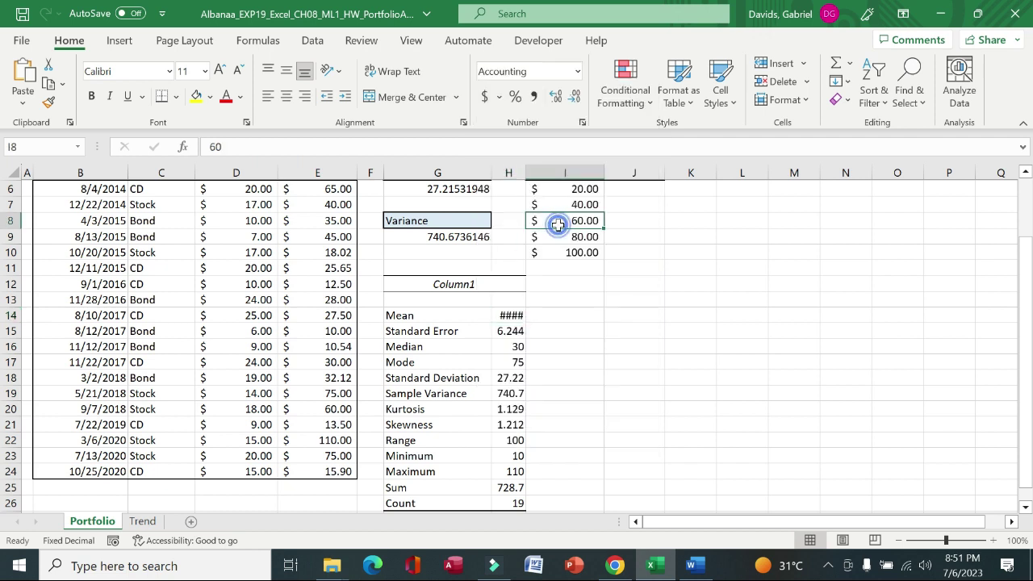
click(516, 314)
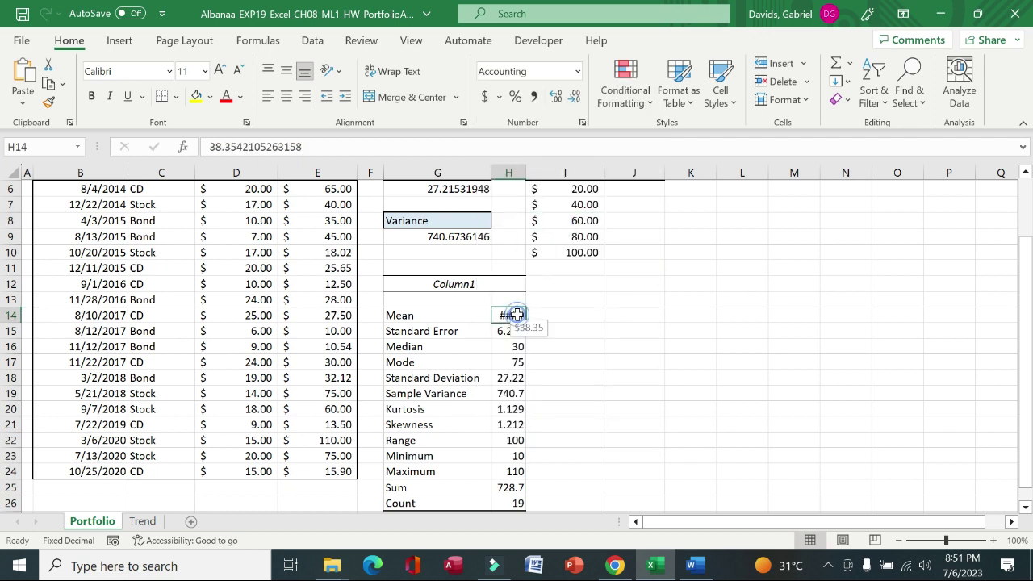
double_click(525, 171)
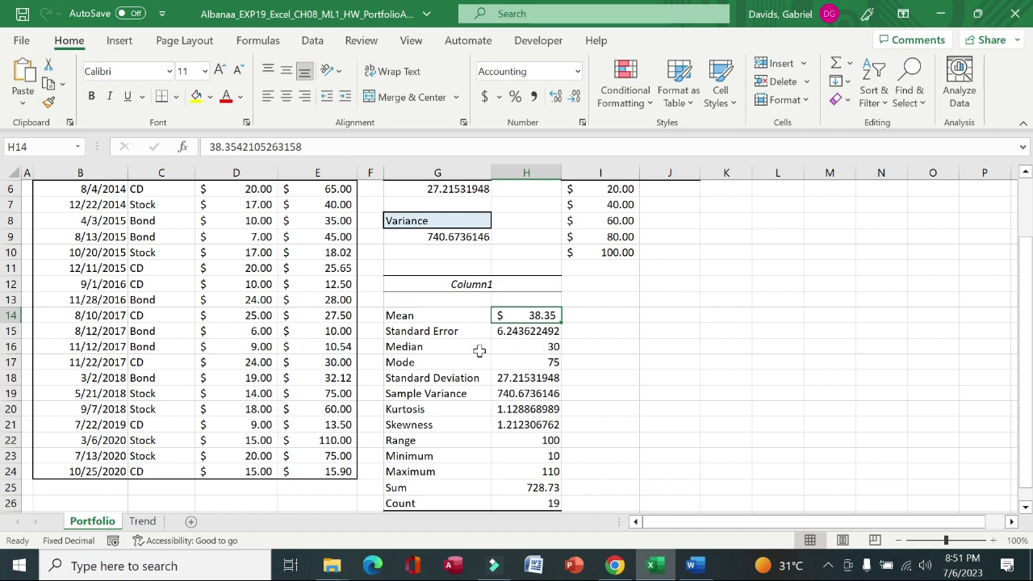
Step: Apply the Accounting number format to the median in H16 and the mode in H17
click(526, 349)
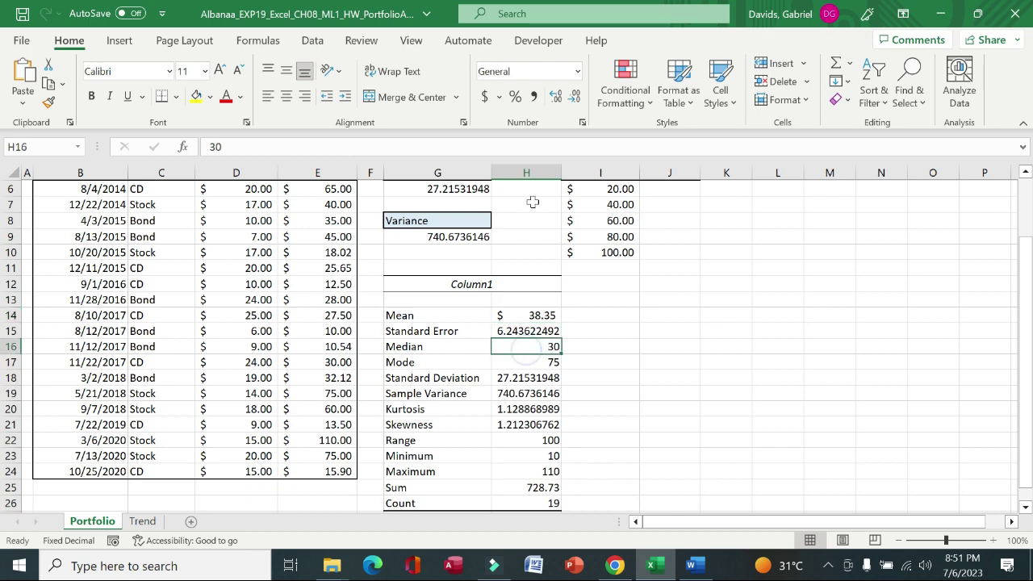
click(577, 72)
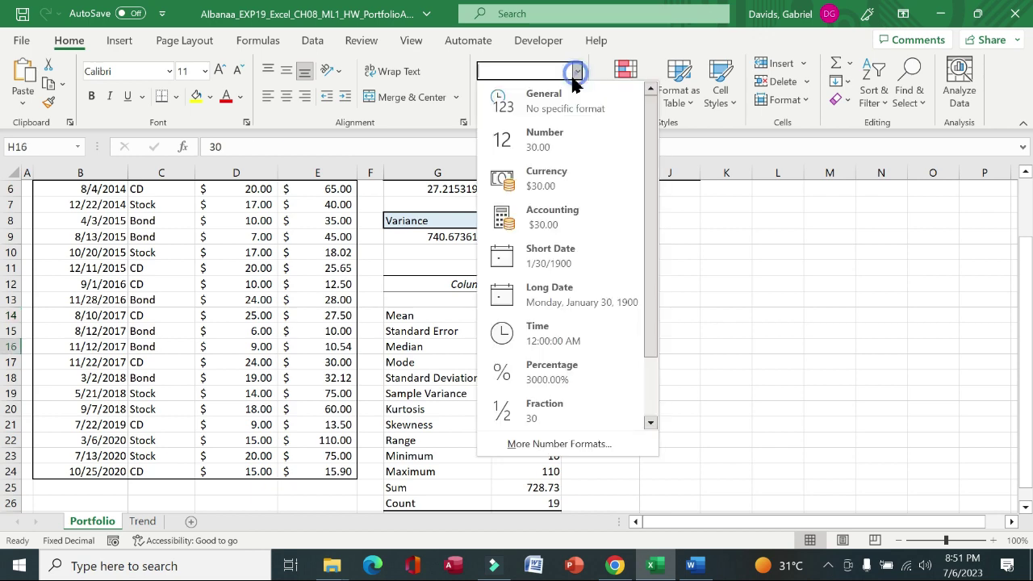
click(549, 219)
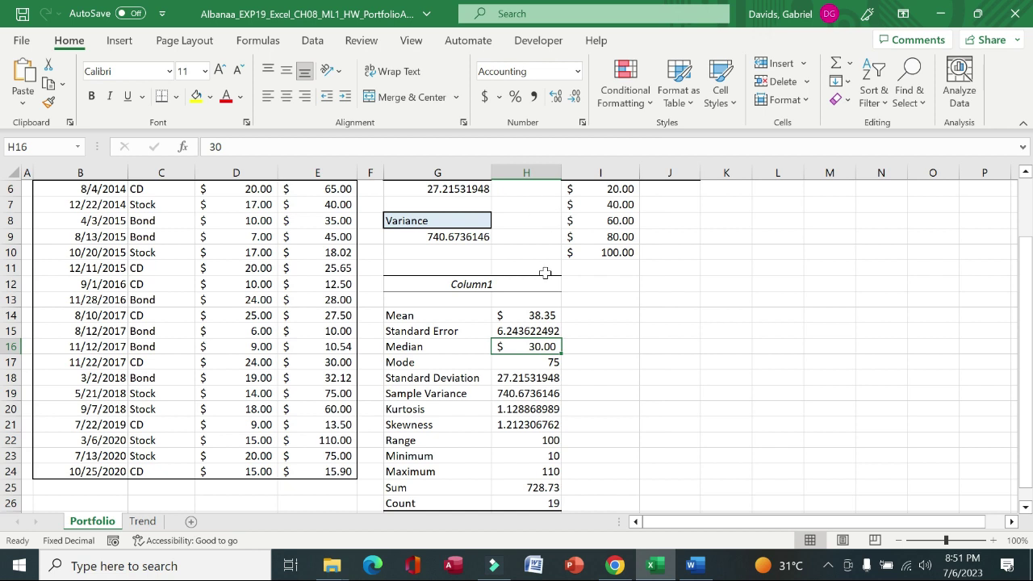
click(552, 363)
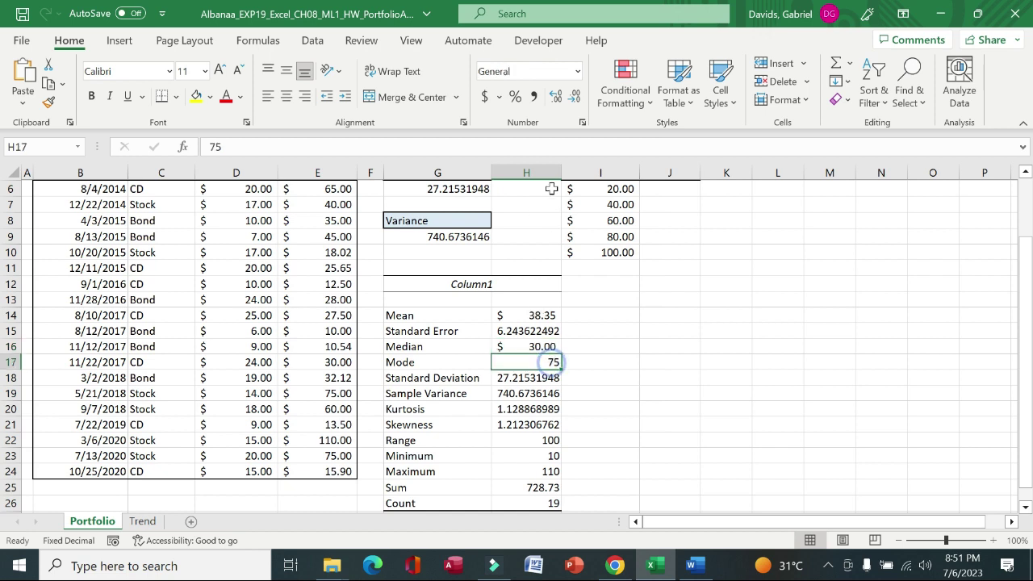
click(576, 73)
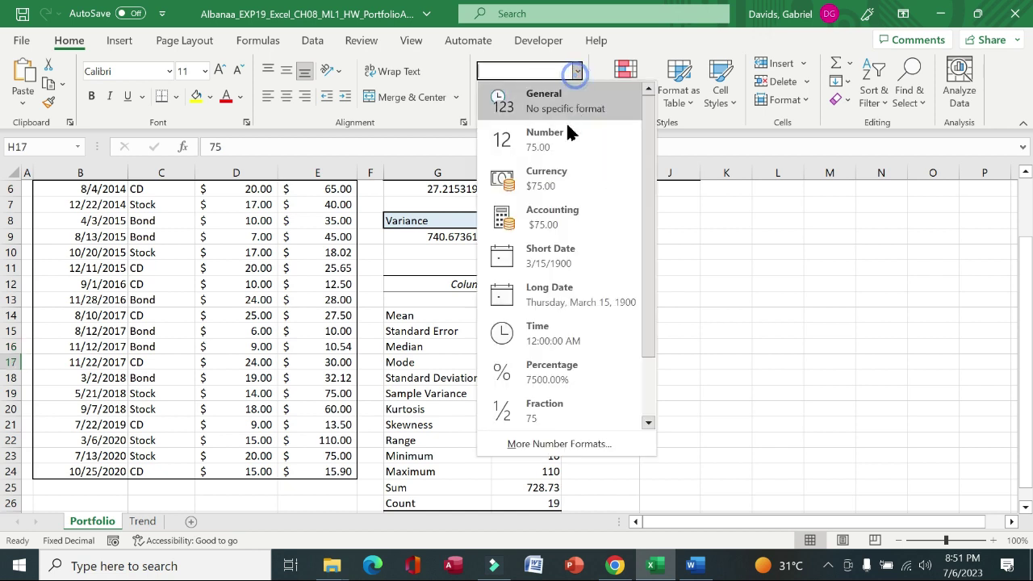
click(551, 211)
click(551, 209)
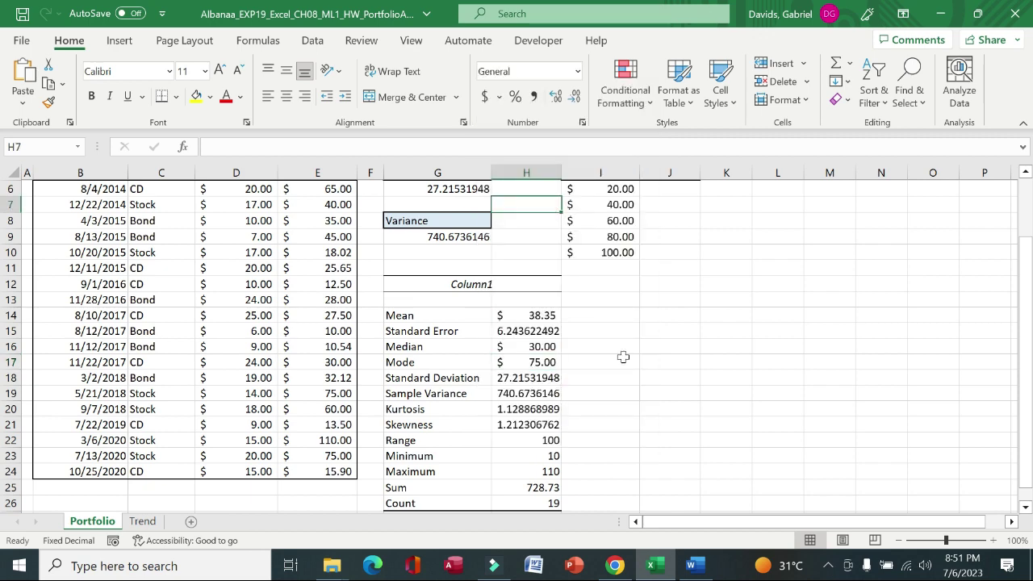
Step: Apply the Accounting number format to the minimum, maximum and sum in cells H23, H24 and H25
drag(1026, 271, 1026, 284)
click(523, 440)
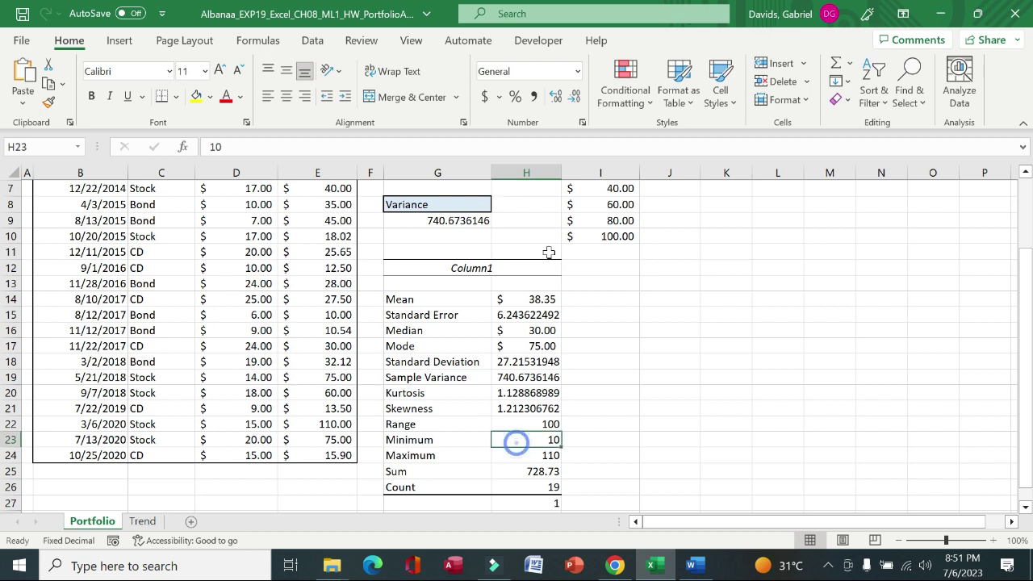
click(576, 73)
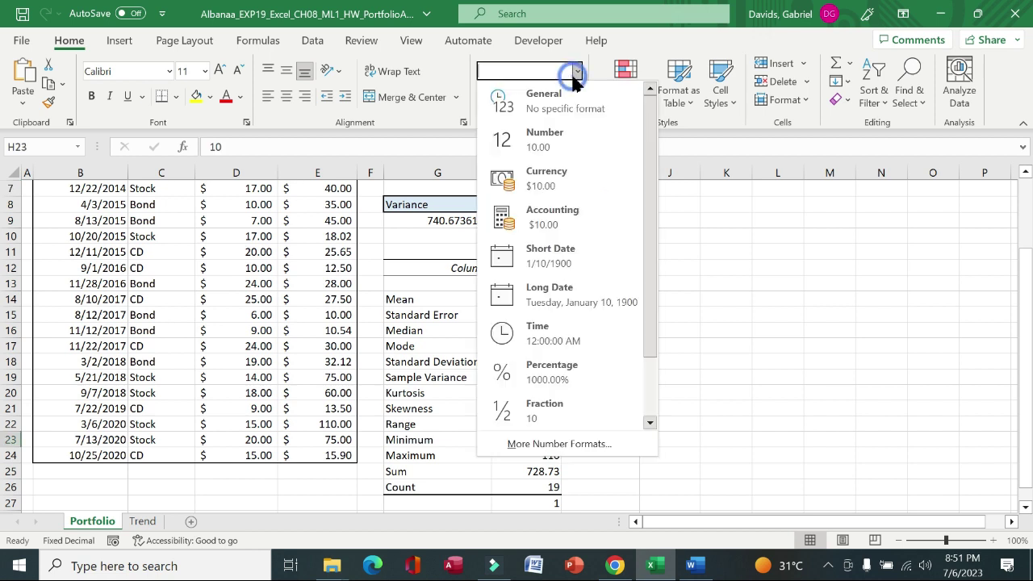
click(535, 211)
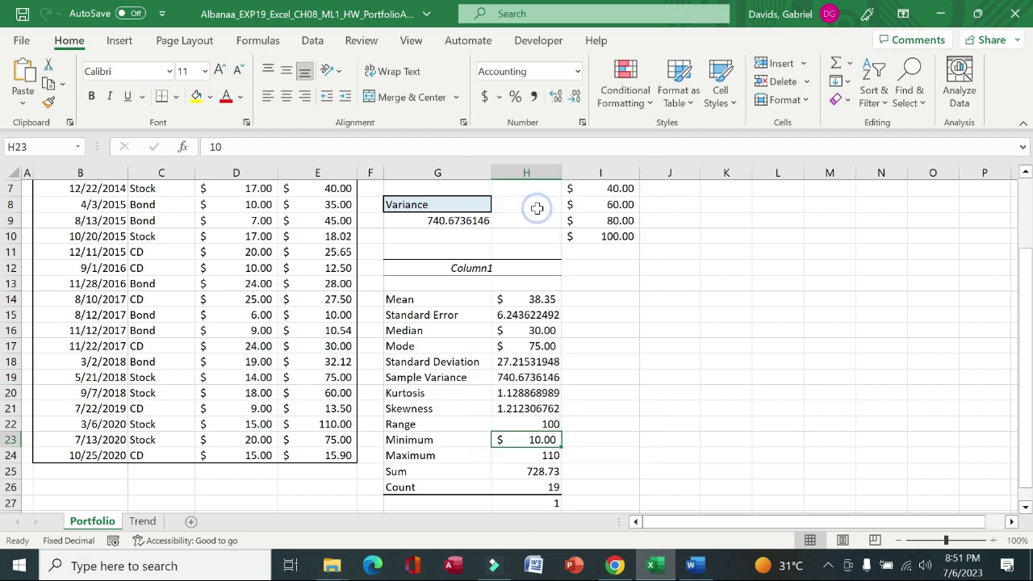
click(533, 455)
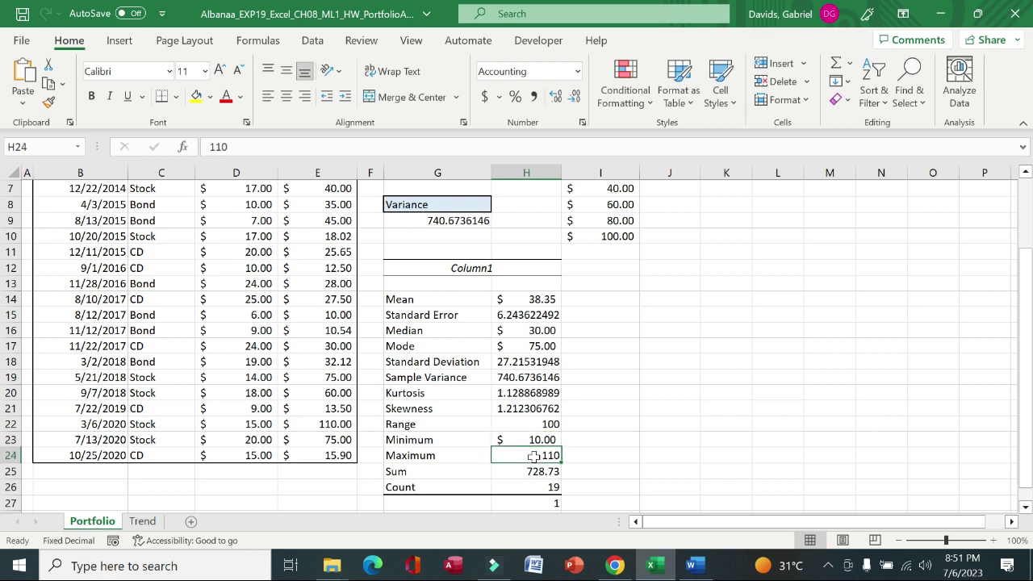
click(577, 71)
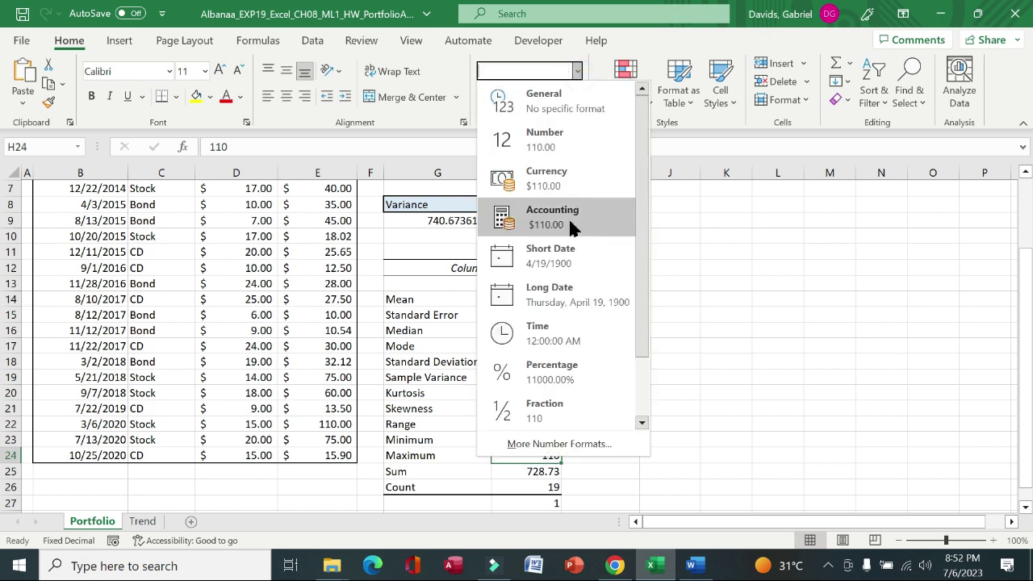
click(570, 226)
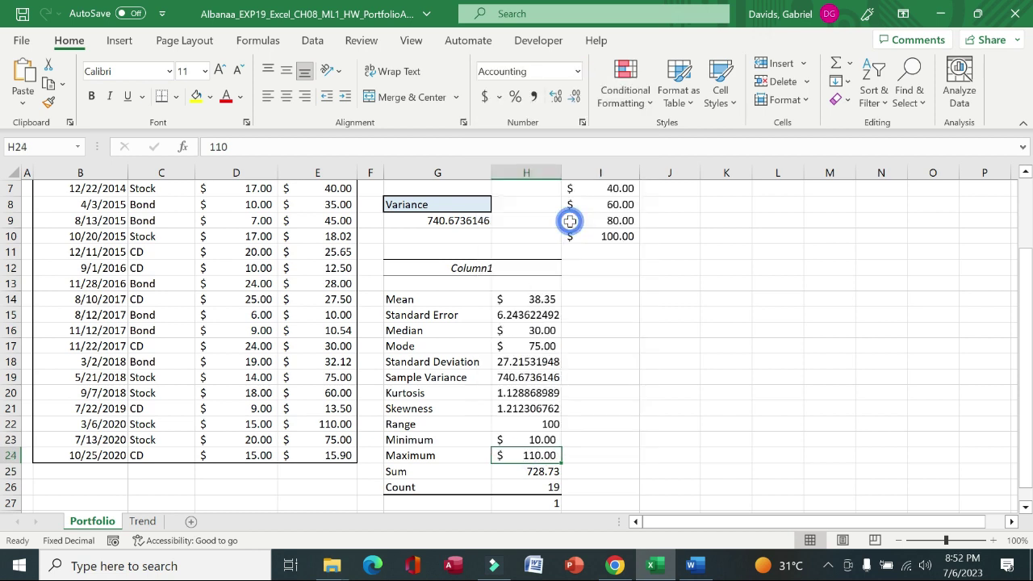
click(526, 472)
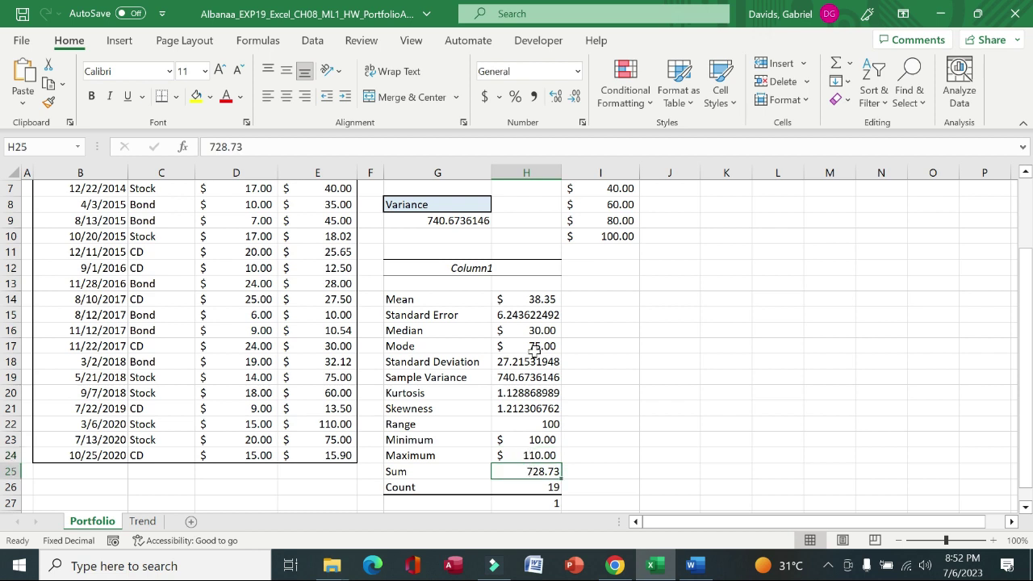
click(577, 71)
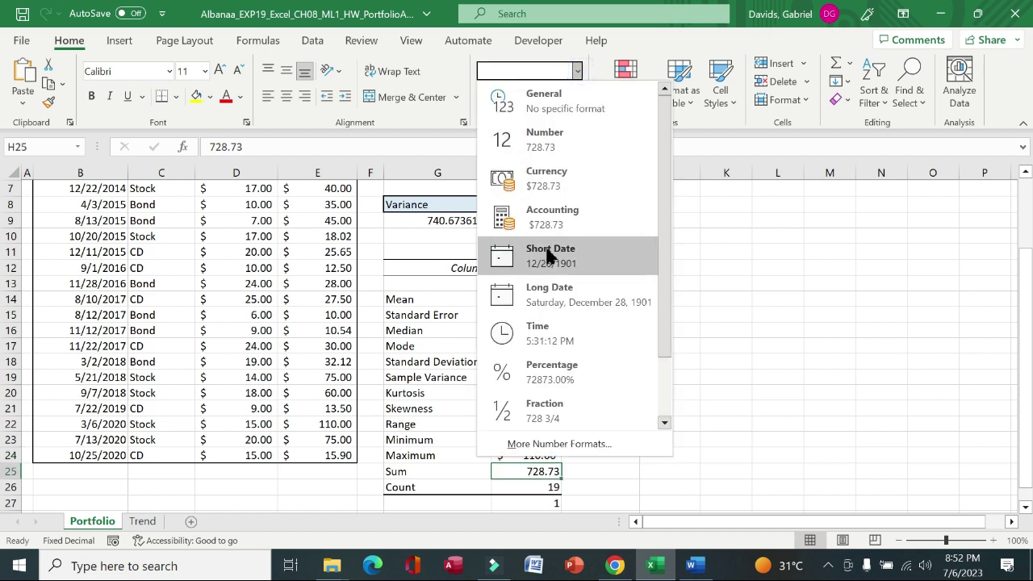
click(582, 211)
click(584, 216)
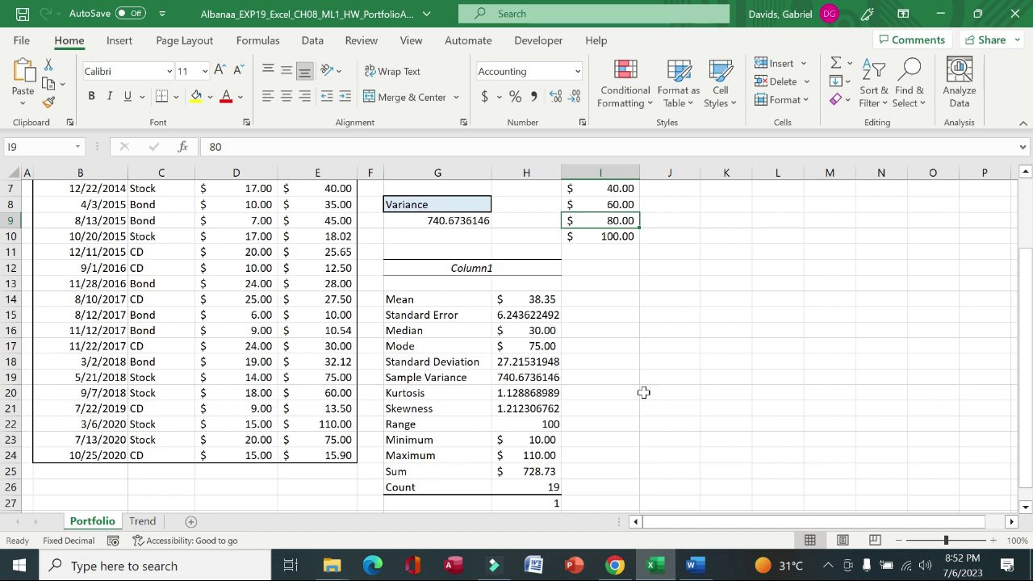
Step: In the Word instructions, clear the highlight from step 5 and highlight step 6 in yellow
click(687, 565)
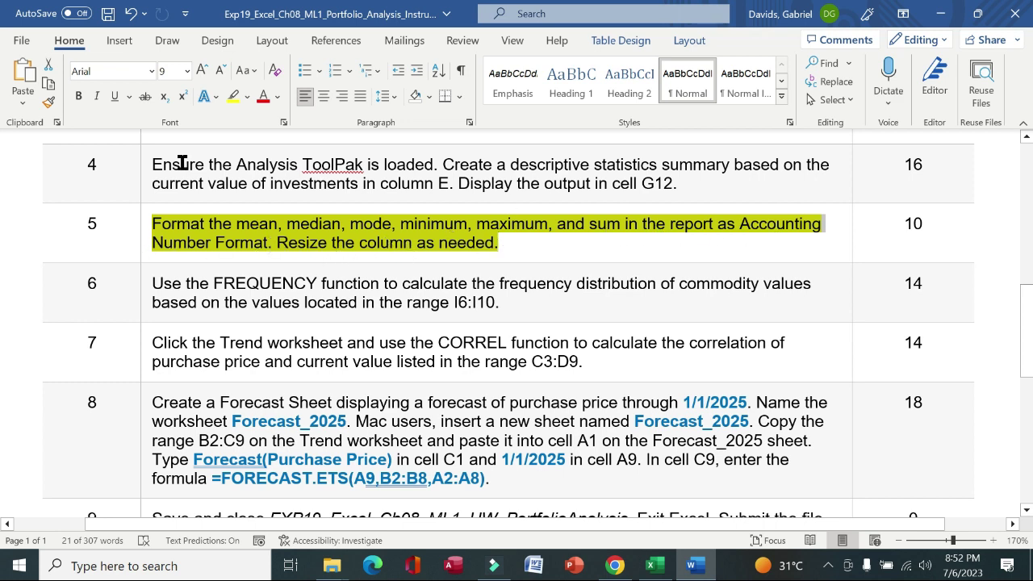
click(141, 240)
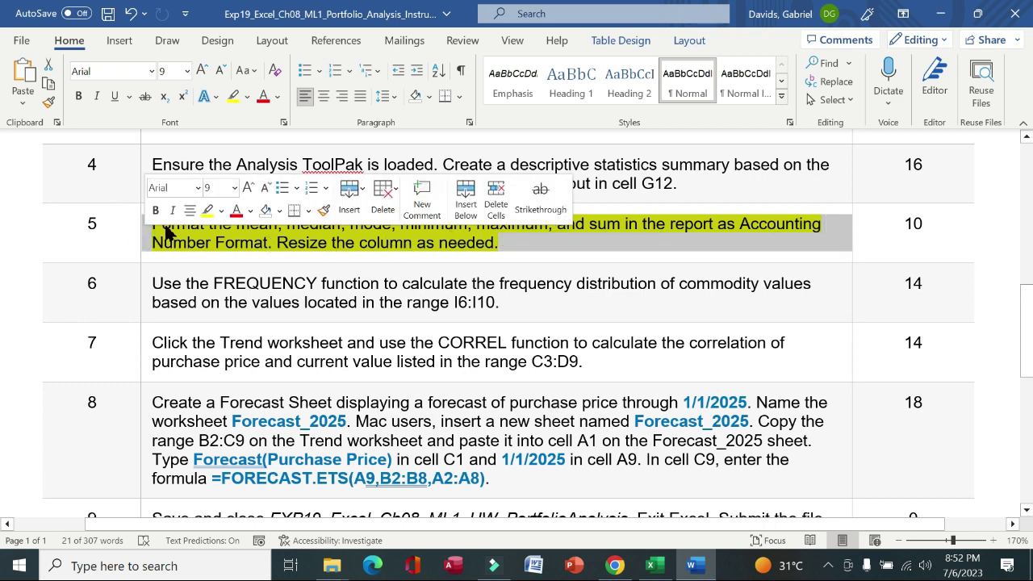
click(206, 212)
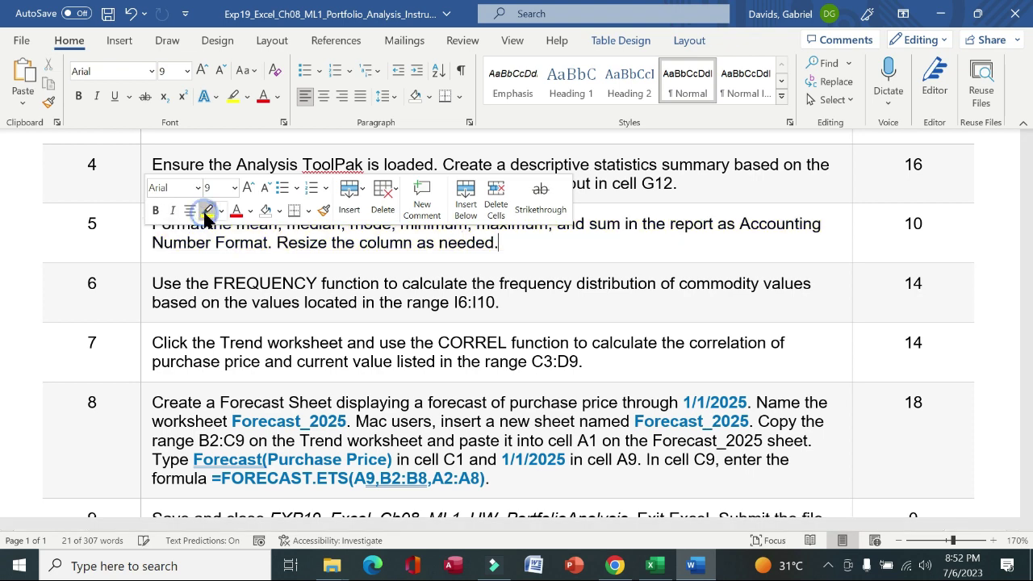
click(146, 299)
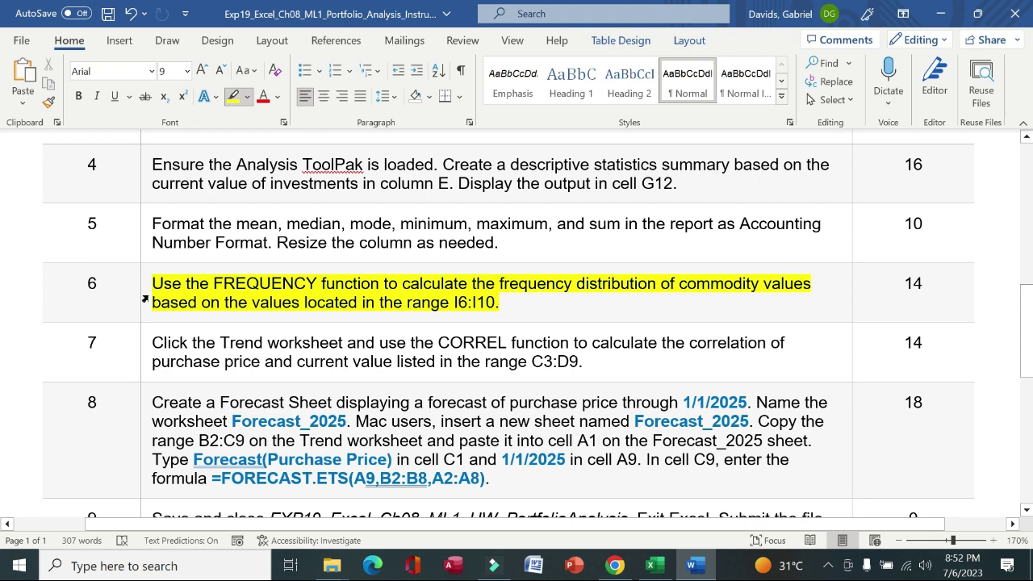
click(146, 300)
double_click(145, 299)
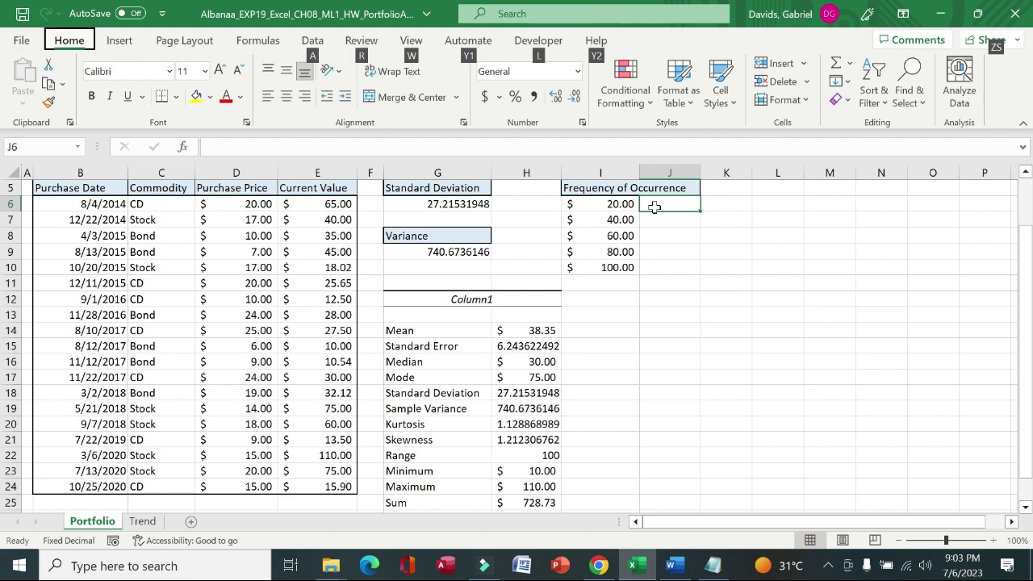
click(655, 206)
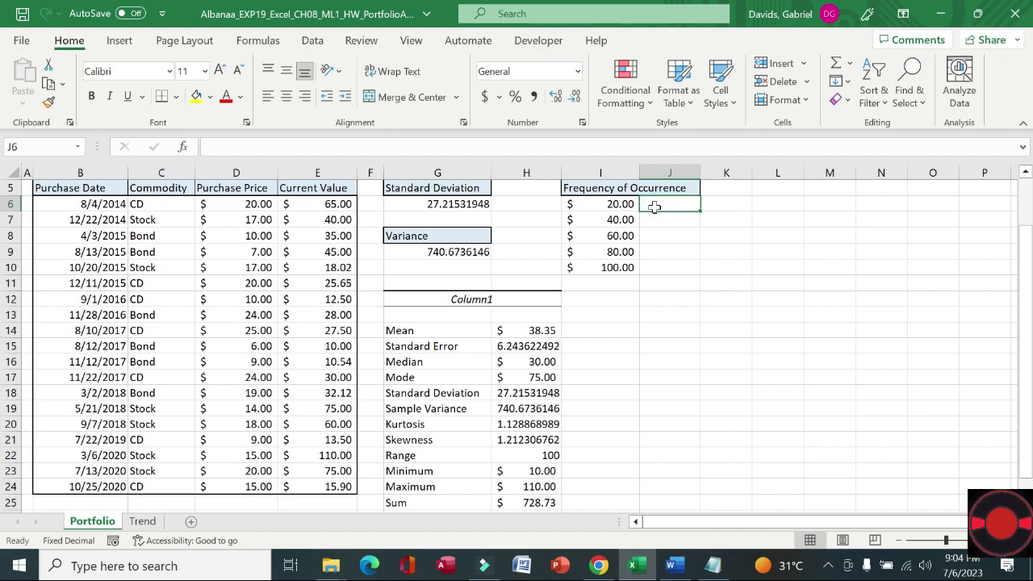
text(=)
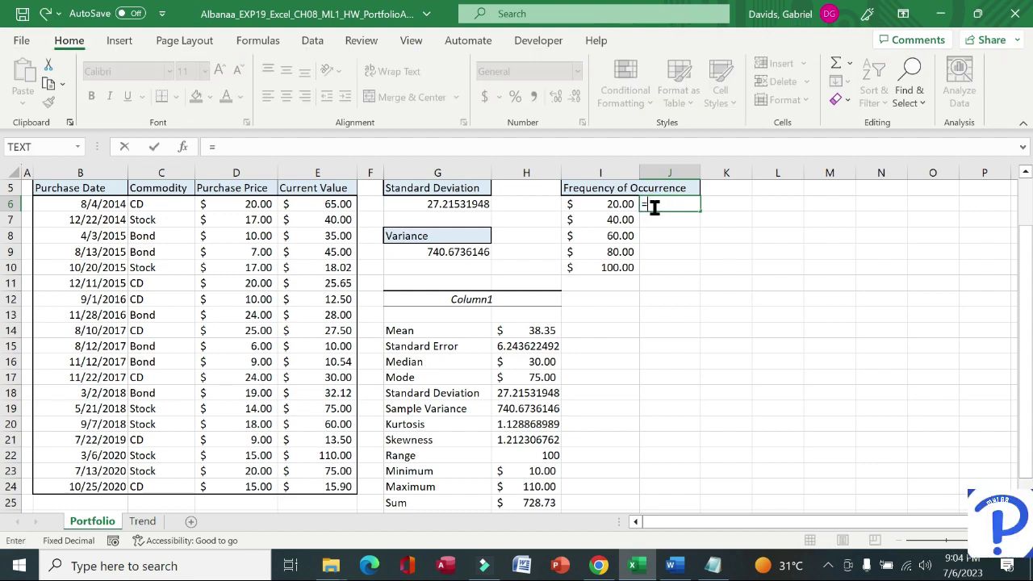
click(183, 146)
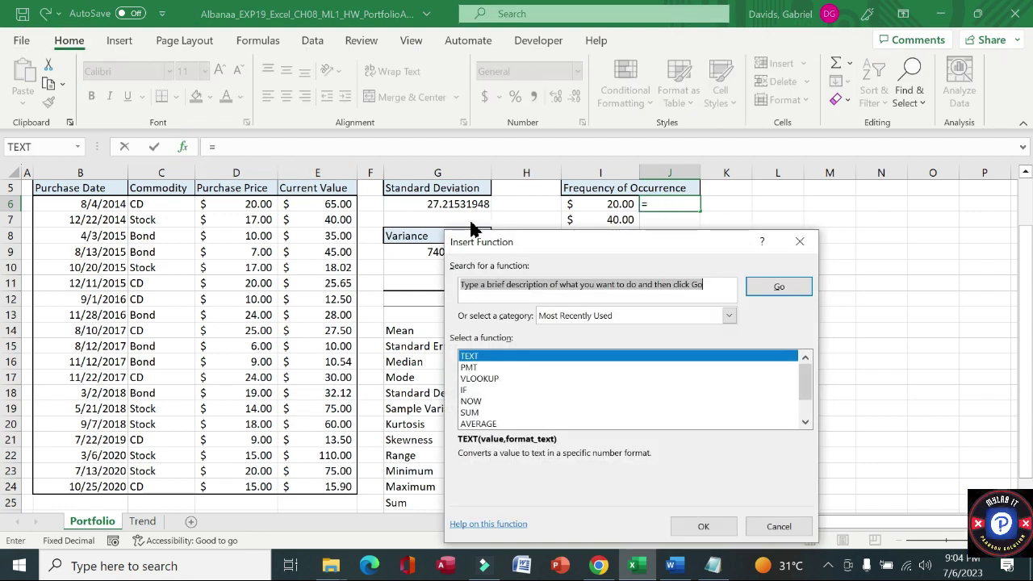
click(799, 242)
click(805, 237)
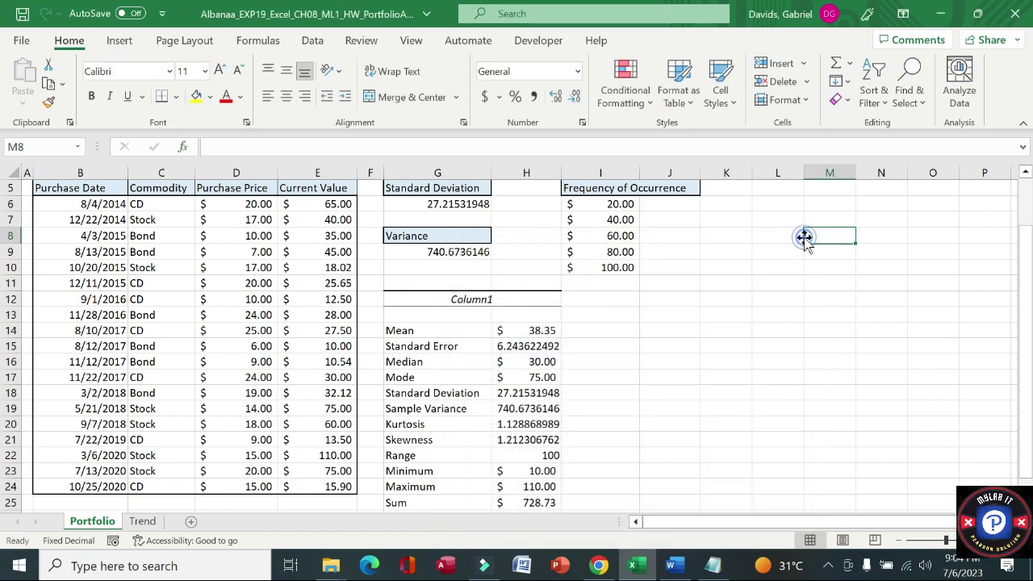
Step: In the Excel Portfolio sheet, enter a FREQUENCY formula in J6 using E6:E24 as the data and I6:I10 as the bins
click(685, 209)
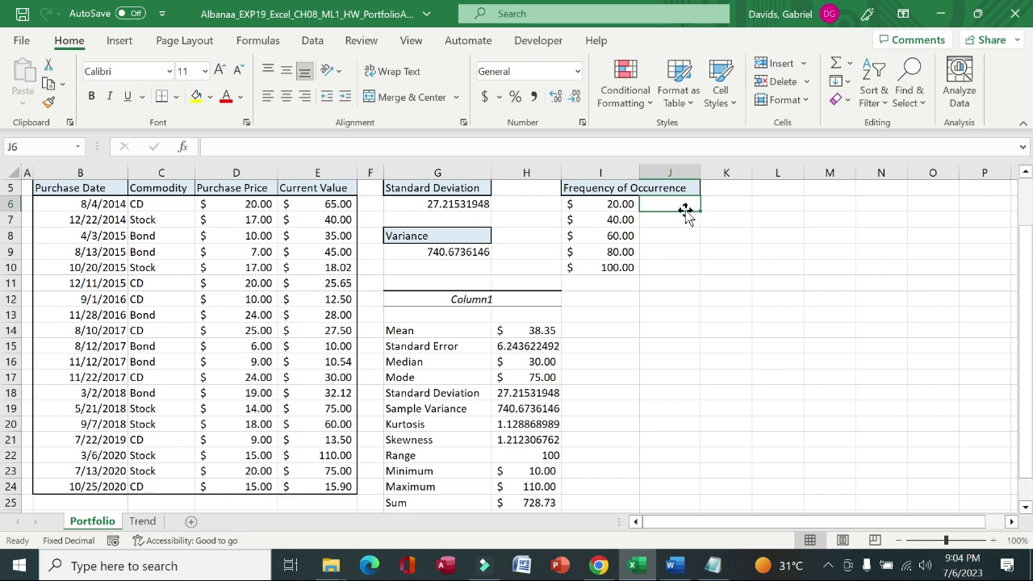
text(=freq)
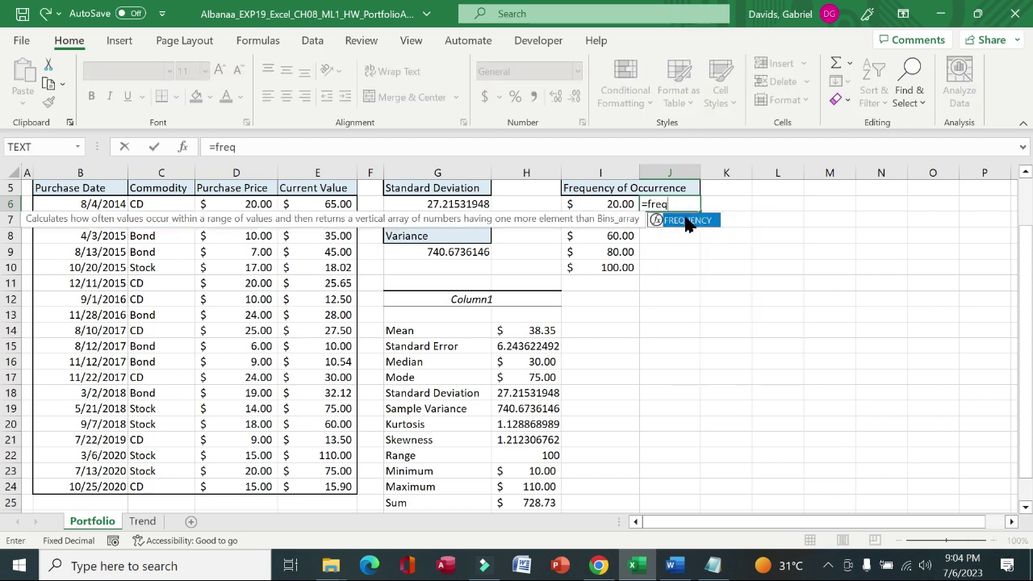
double_click(686, 222)
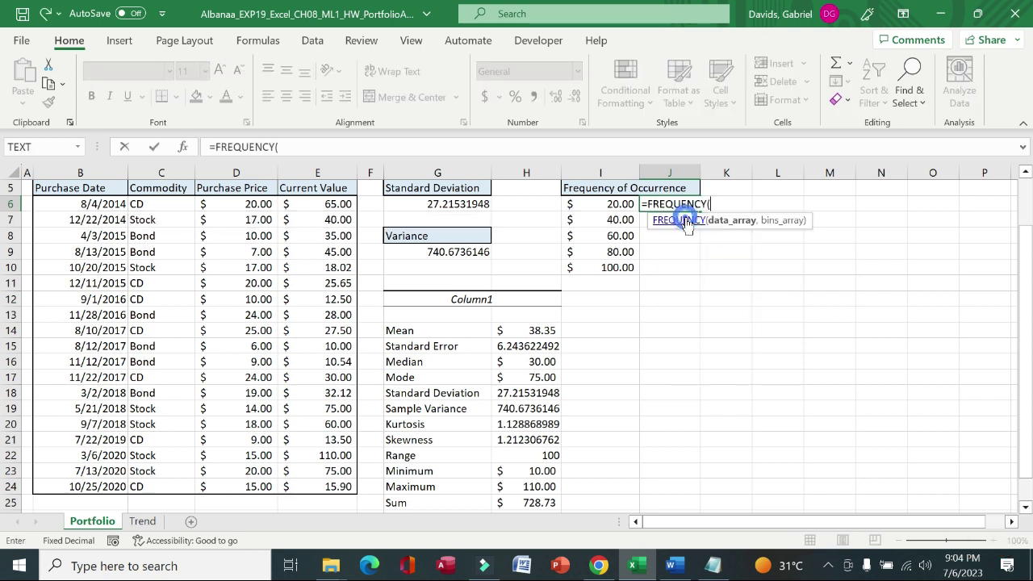
click(182, 150)
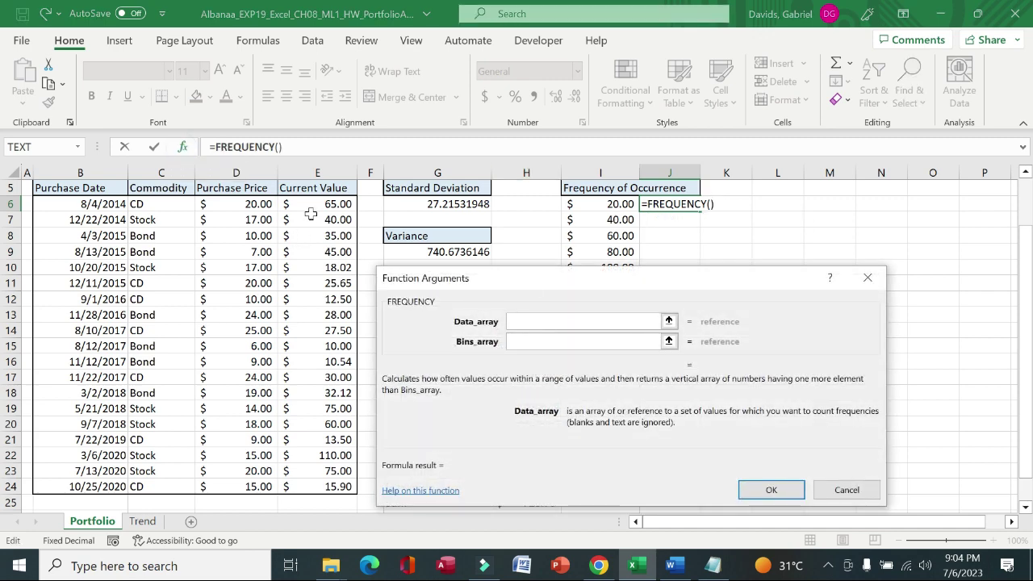
drag(315, 203, 320, 481)
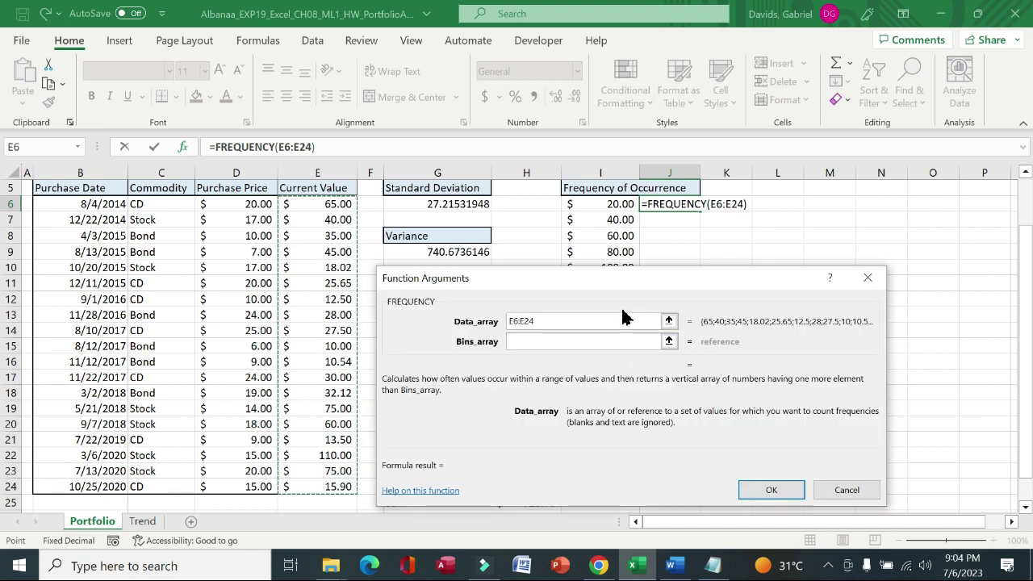
text(,)
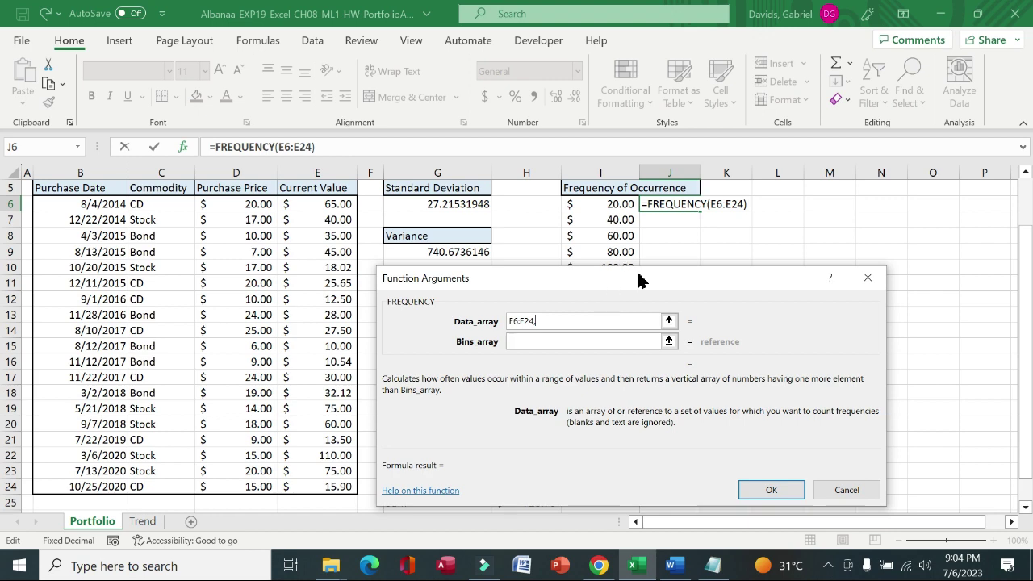
drag(620, 204, 620, 268)
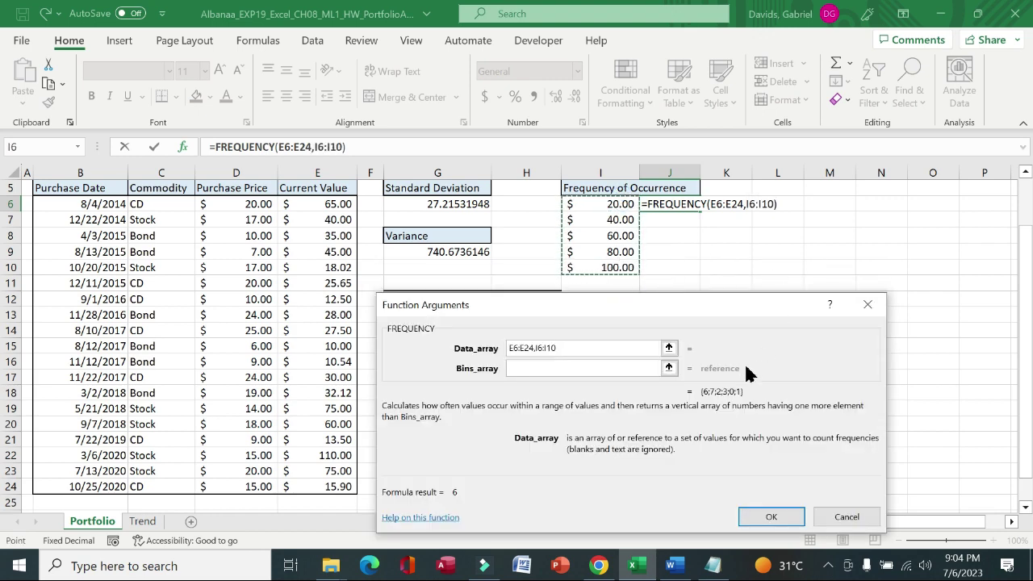
click(768, 516)
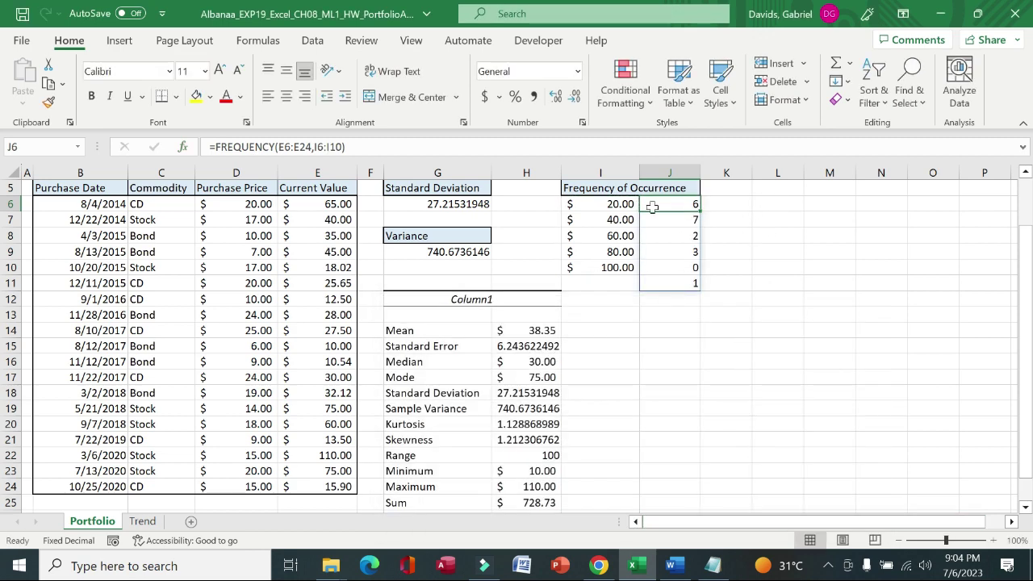
Step: Enter the note "my system fault that"s why here 1 showing" in K11
click(726, 285)
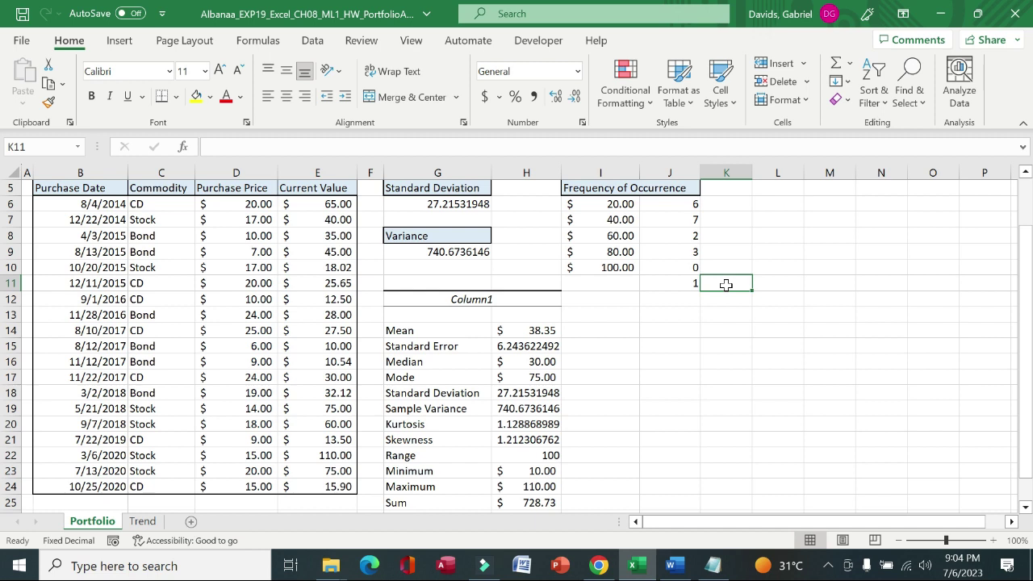
text(my)
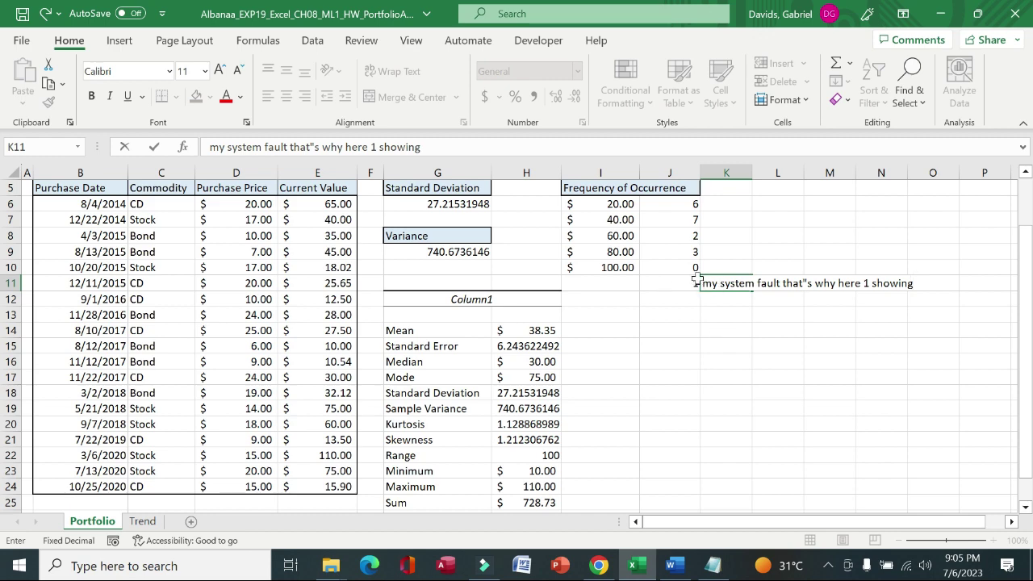
scroll(1008, 281, down, 1)
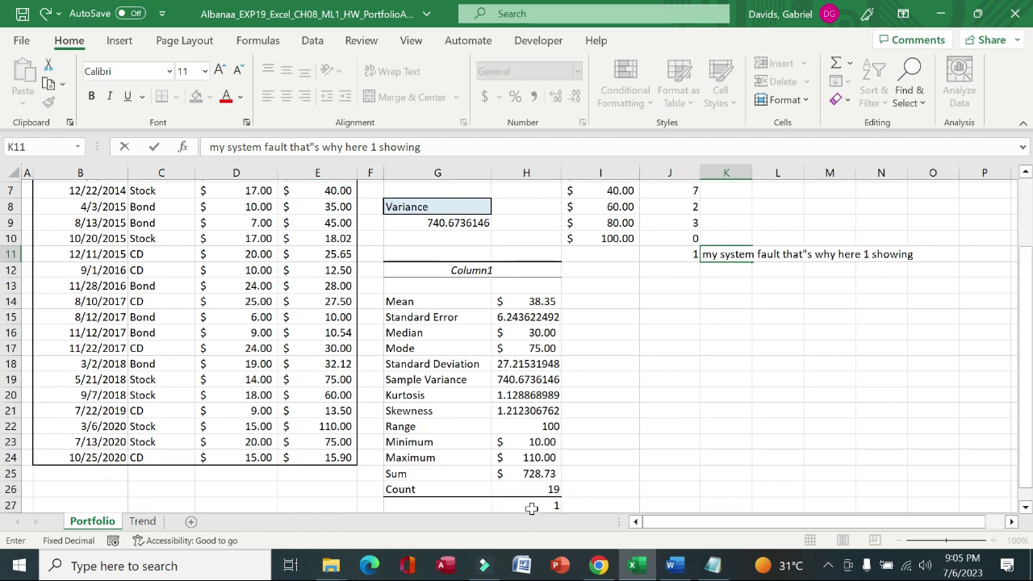
drag(532, 506, 597, 506)
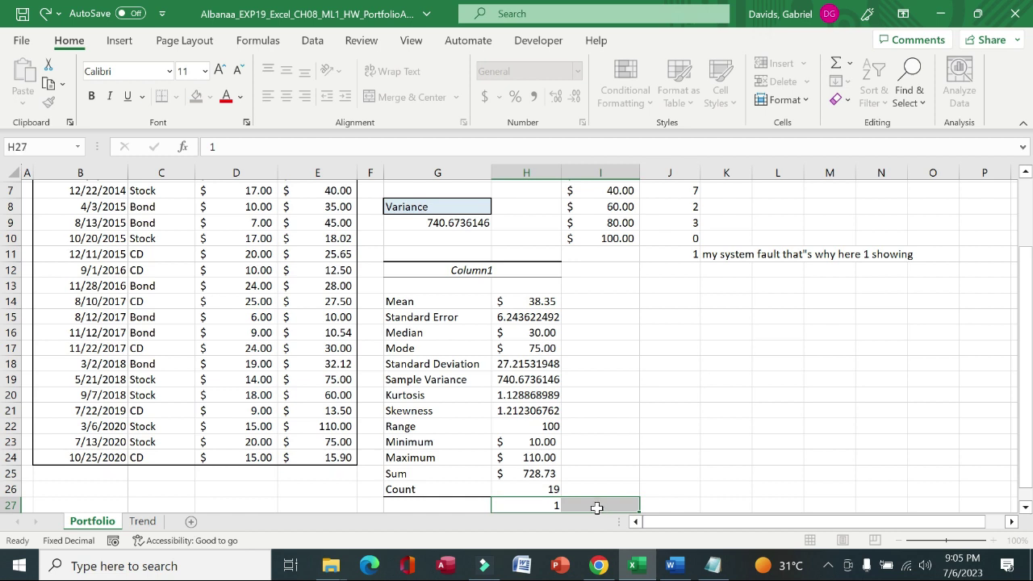
click(597, 507)
text(same here system f)
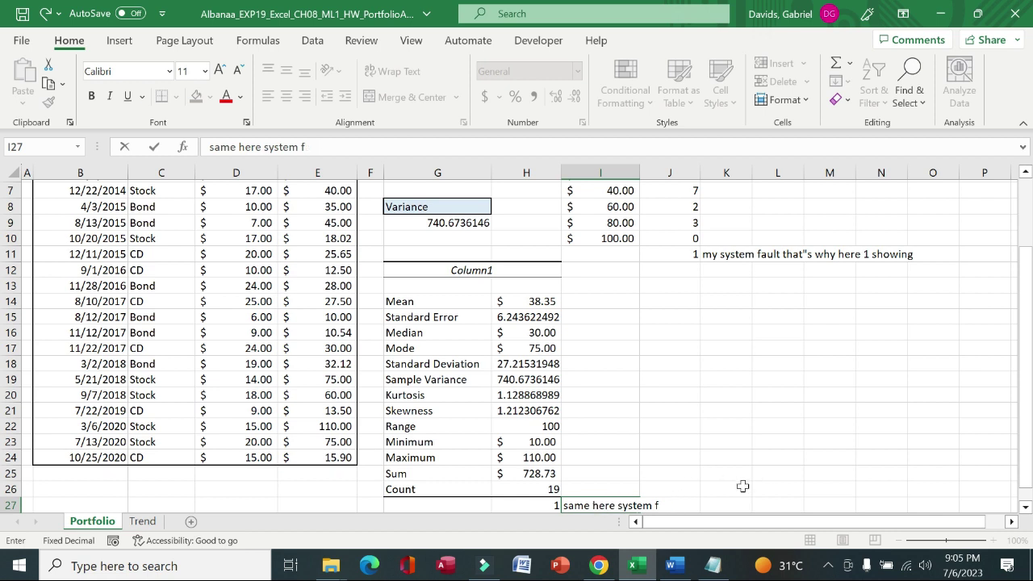
key(BackSpace)
key(BackSpace)
key(BackSpace)
key(BackSpace)
key(BackSpace)
key(BackSpace)
key(BackSpace)
key(BackSpace)
key(BackSpace)
key(BackSpace)
key(BackSpace)
key(BackSpace)
key(BackSpace)
key(BackSpace)
key(BackSpace)
key(BackSpace)
key(BackSpace)
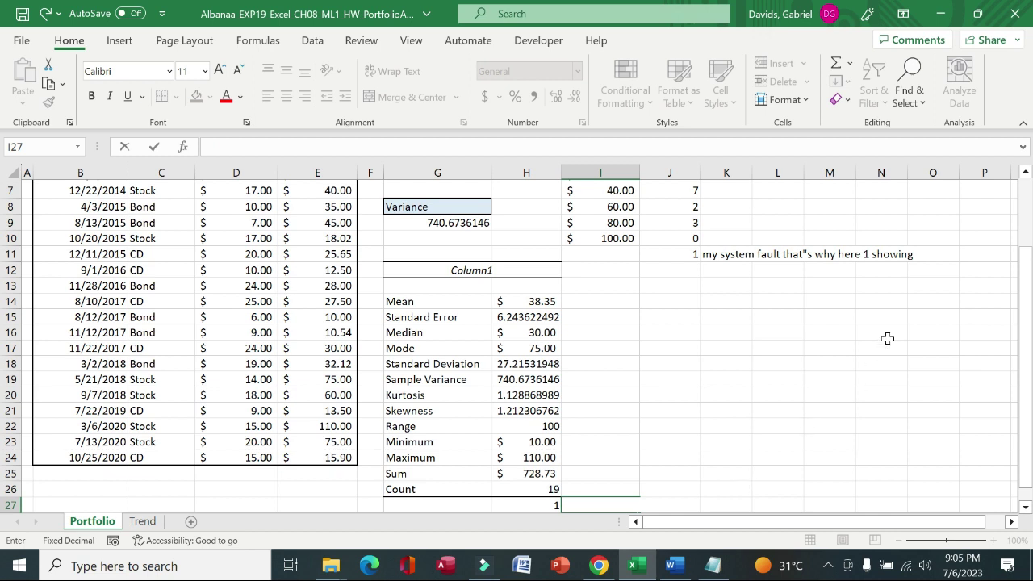
Step: Delete the note from K11 beside the frequency results
click(915, 257)
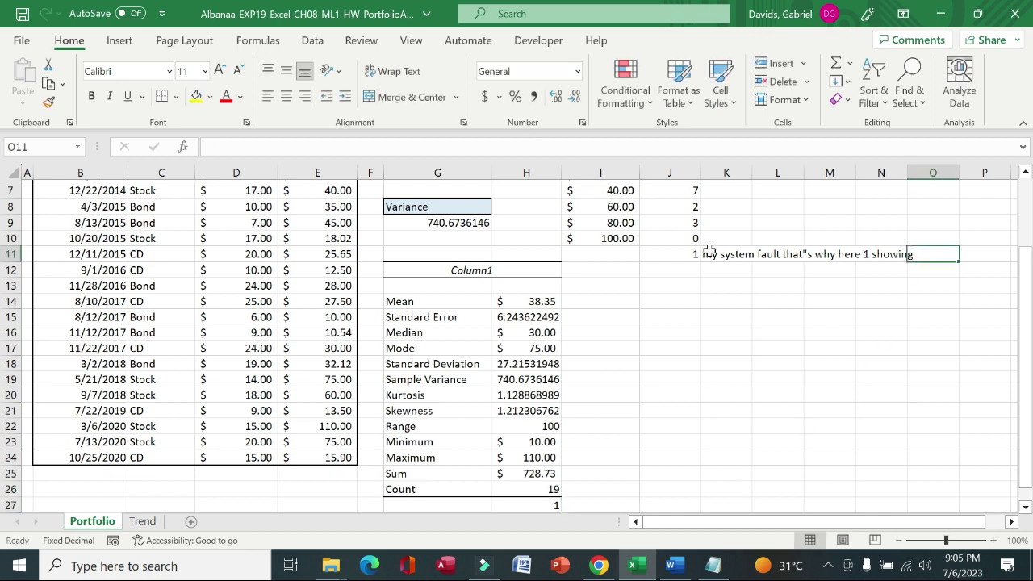
drag(708, 252, 876, 253)
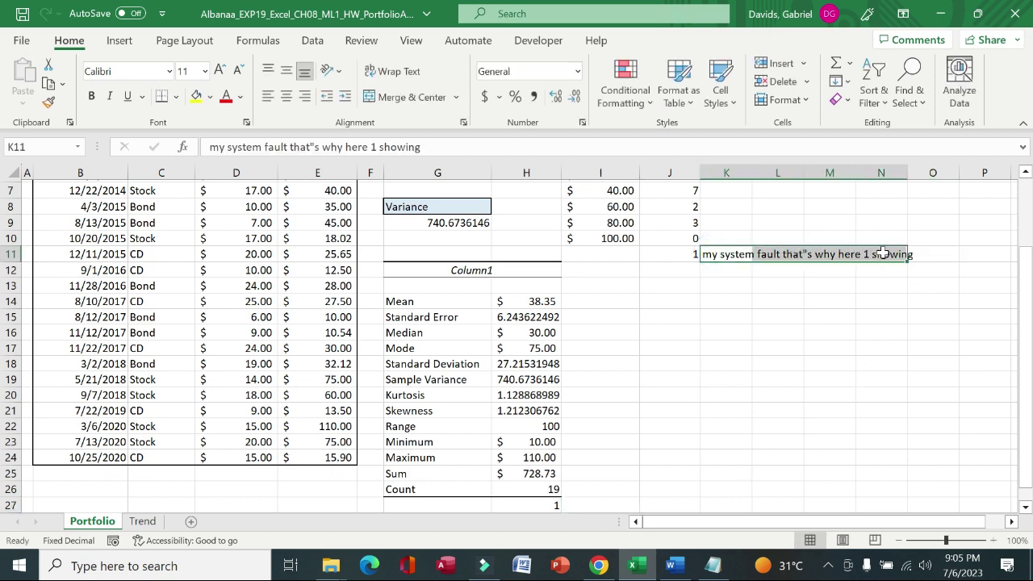
key(BackSpace)
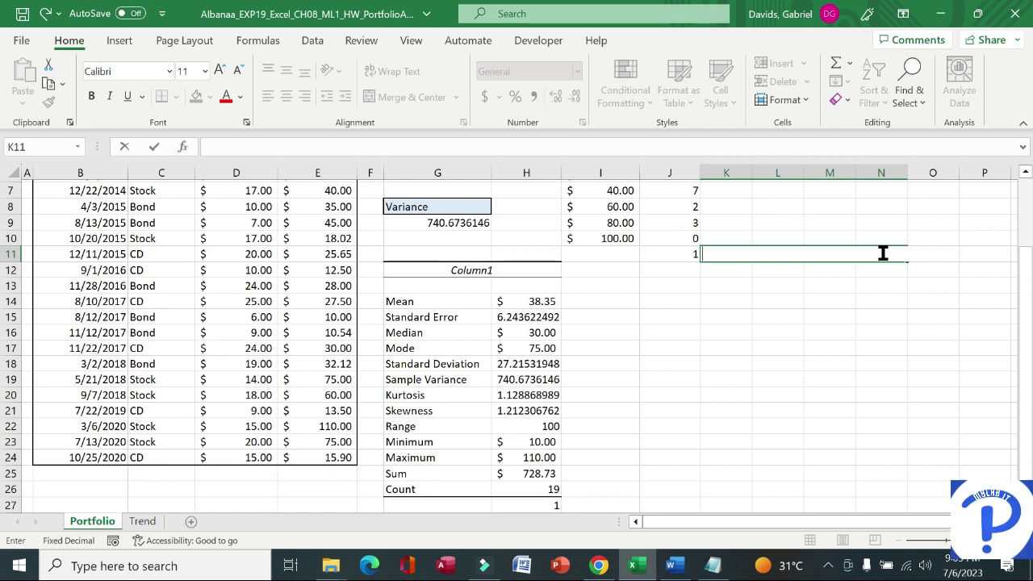
click(833, 297)
Step: Switch to the Word instructions, clear the highlight from step 6 and highlight step 7 in yellow
click(674, 567)
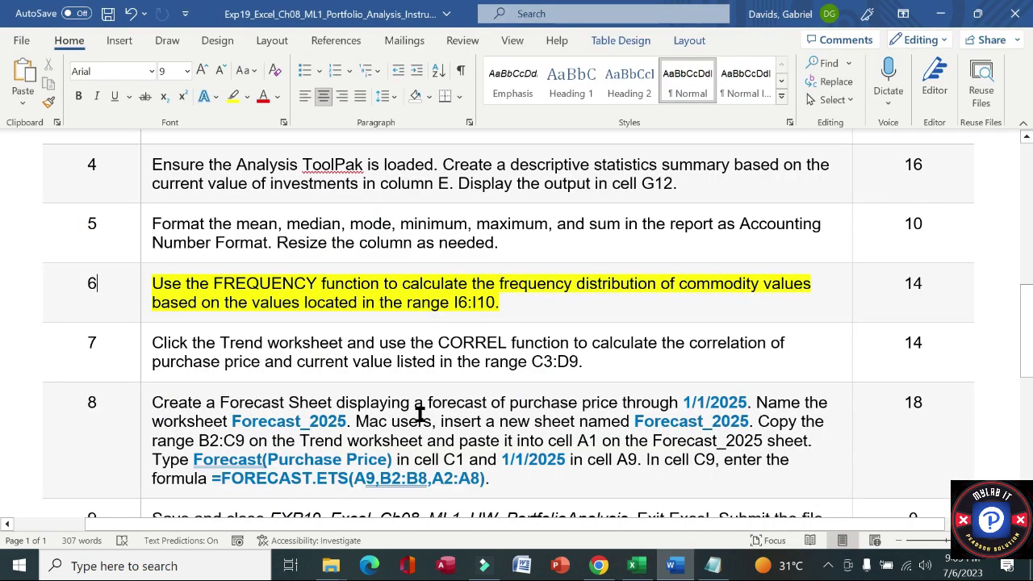
click(143, 296)
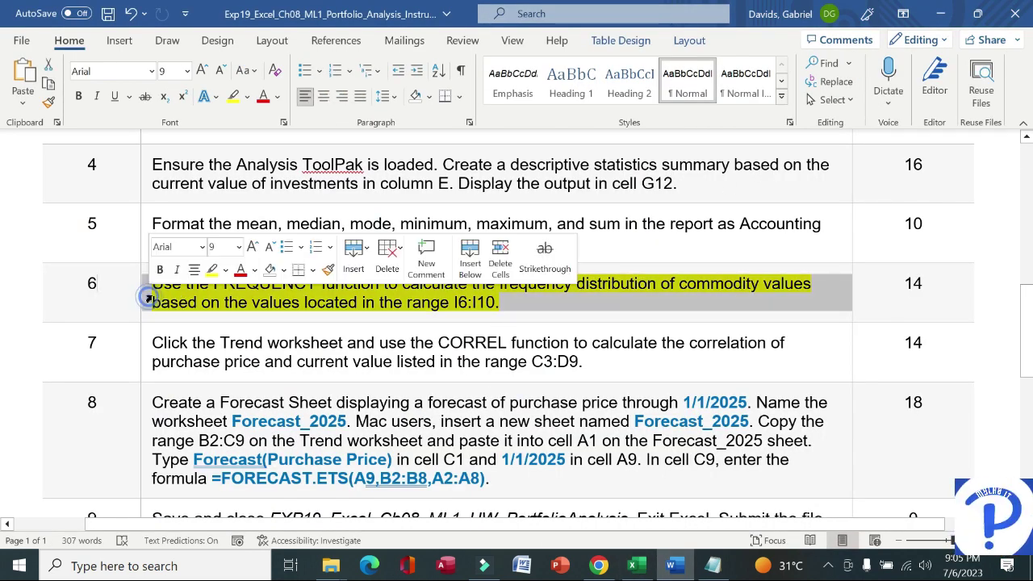
click(212, 271)
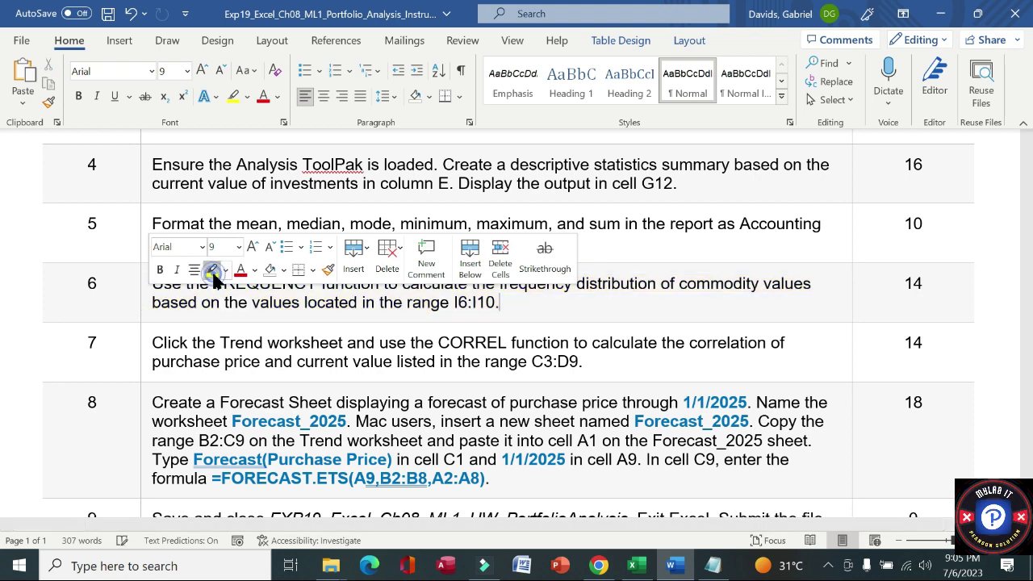
click(143, 349)
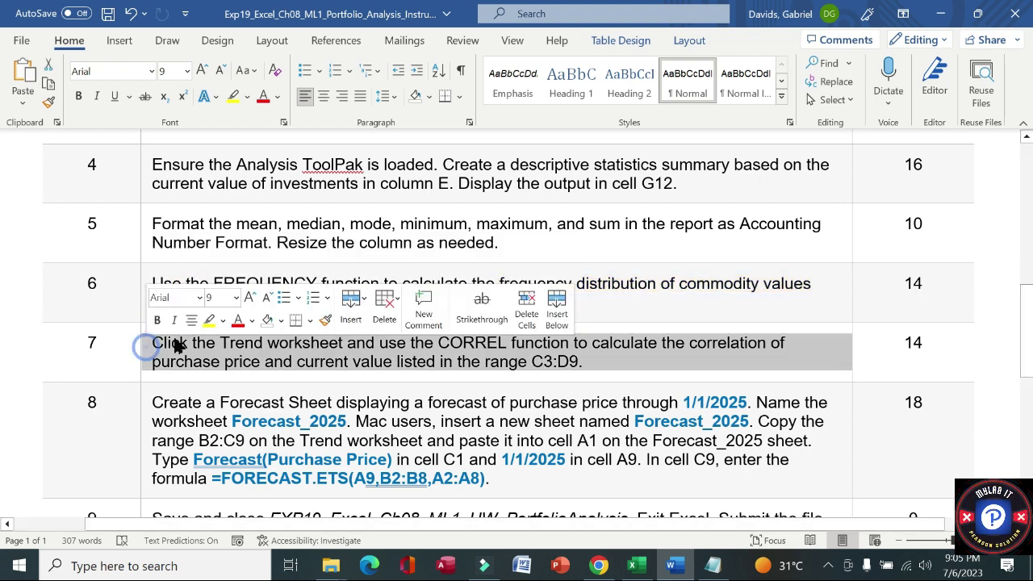
click(211, 320)
scroll(1029, 333, down, 2)
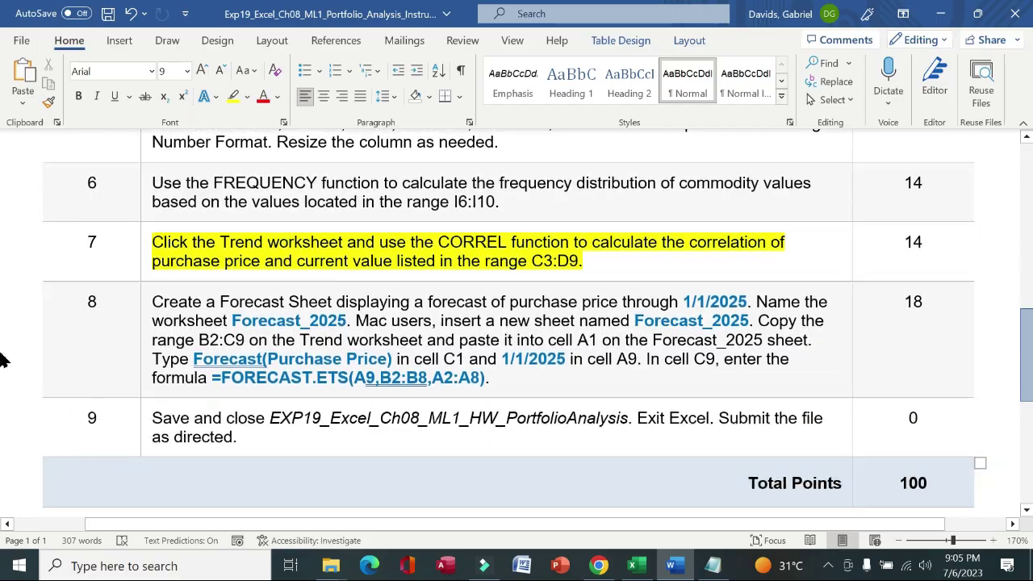